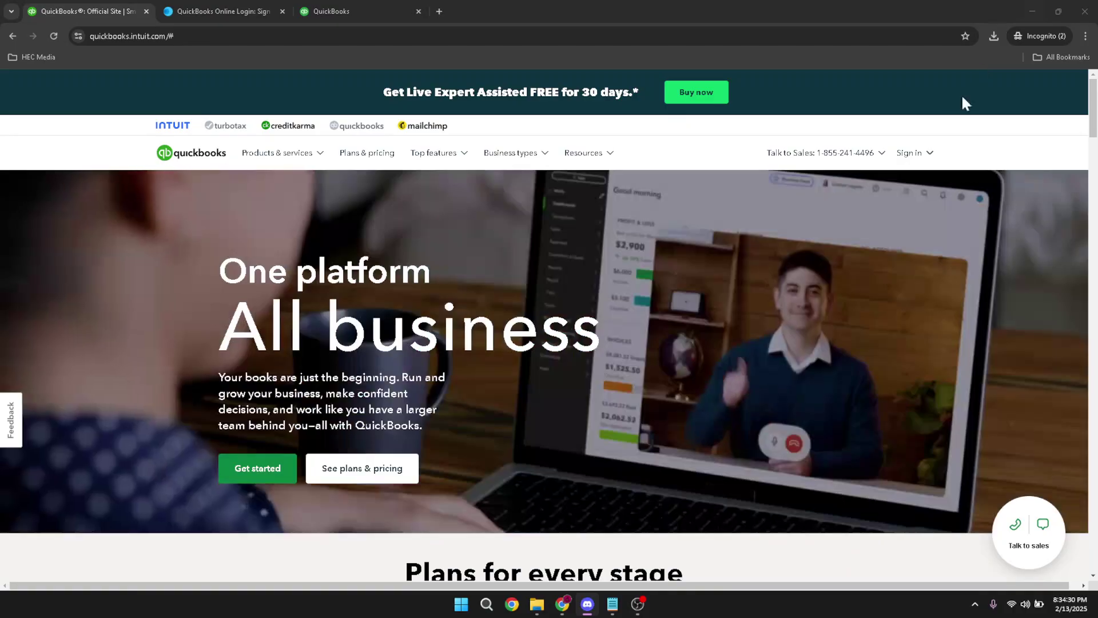
Examine the QuickBooks sign-in options and the Intuit login page's account e-mail and password fields
mouse_move(919, 165)
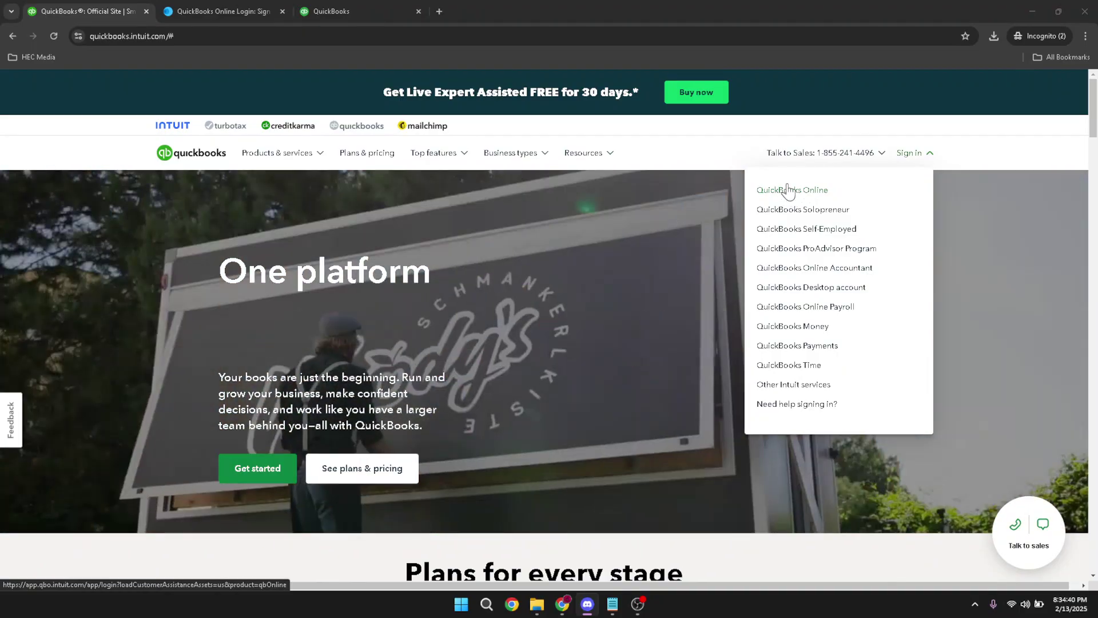
left_click(254, 7)
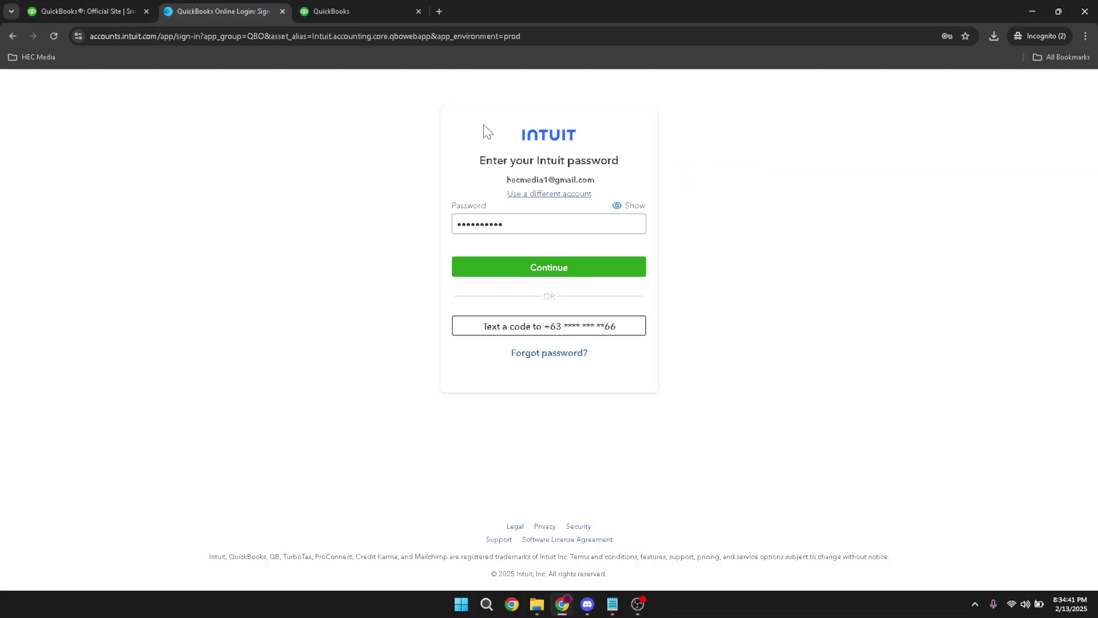
left_click_drag(534, 223, 433, 220)
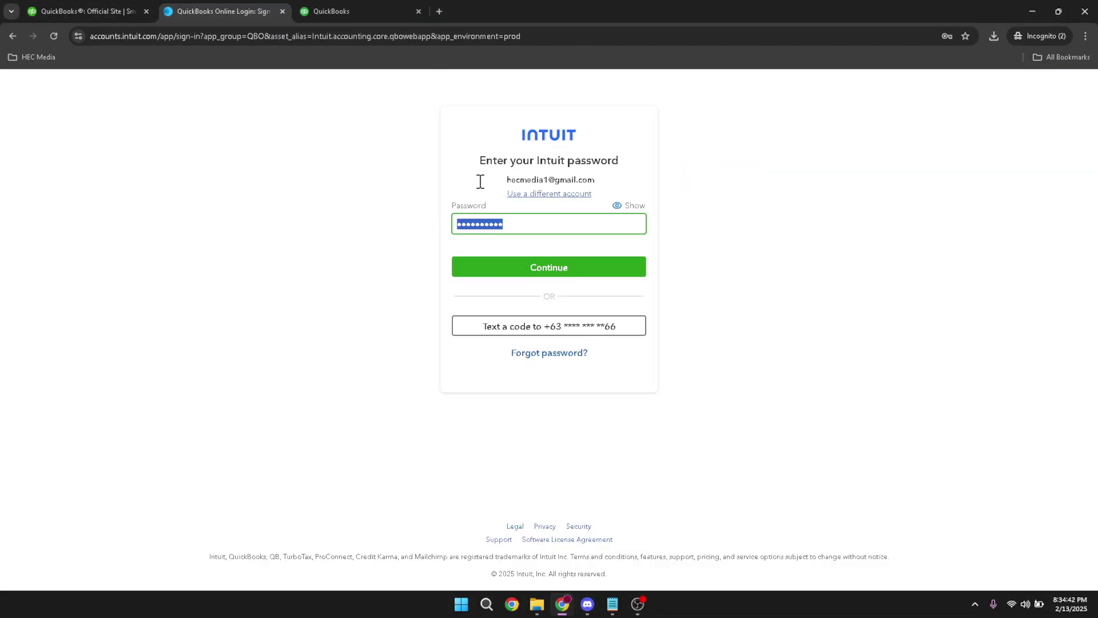
left_click_drag(500, 175, 595, 179)
left_click(701, 222)
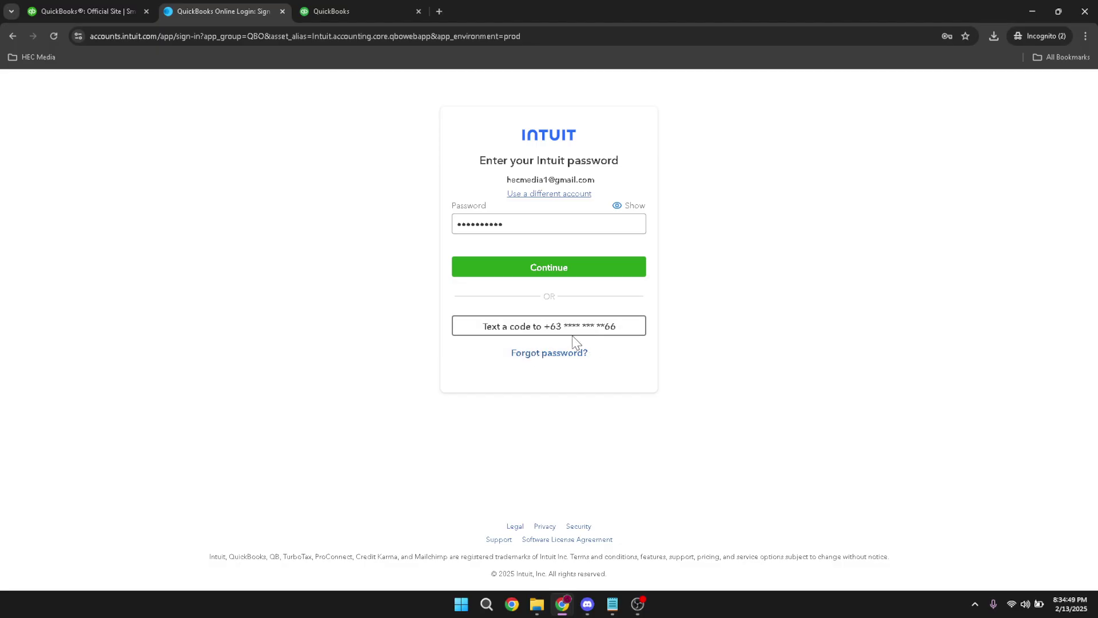
Switch to the sample company's QuickBooks homepage and start a new invoice
left_click(368, 10)
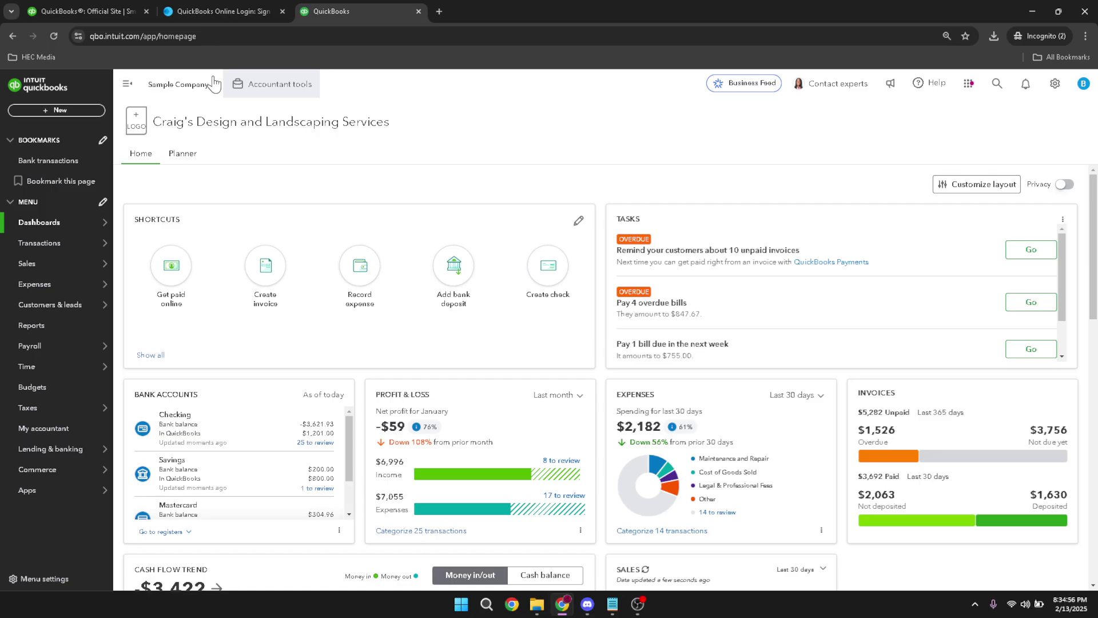
left_click(52, 108)
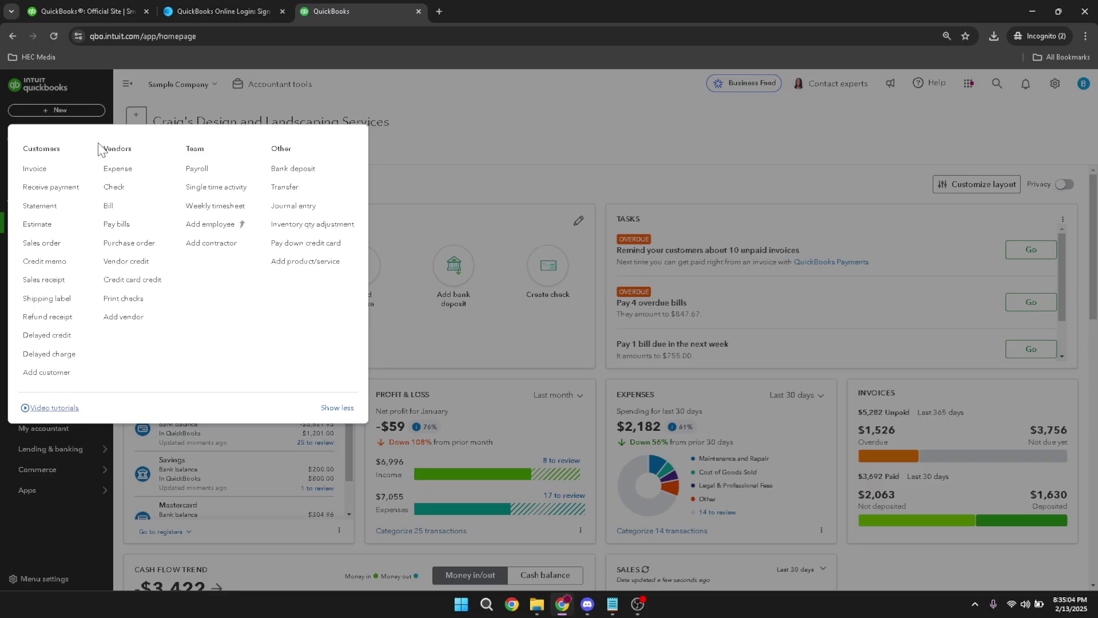
left_click(40, 170)
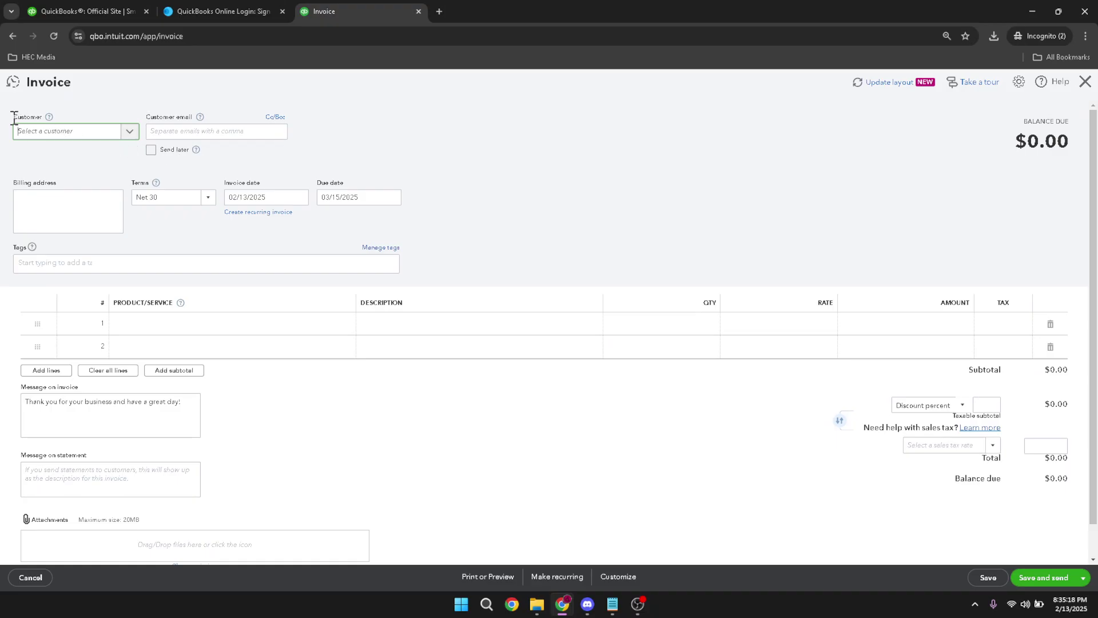
Choose Cool Cars as the customer on the invoice
left_click_drag(14, 117, 106, 123)
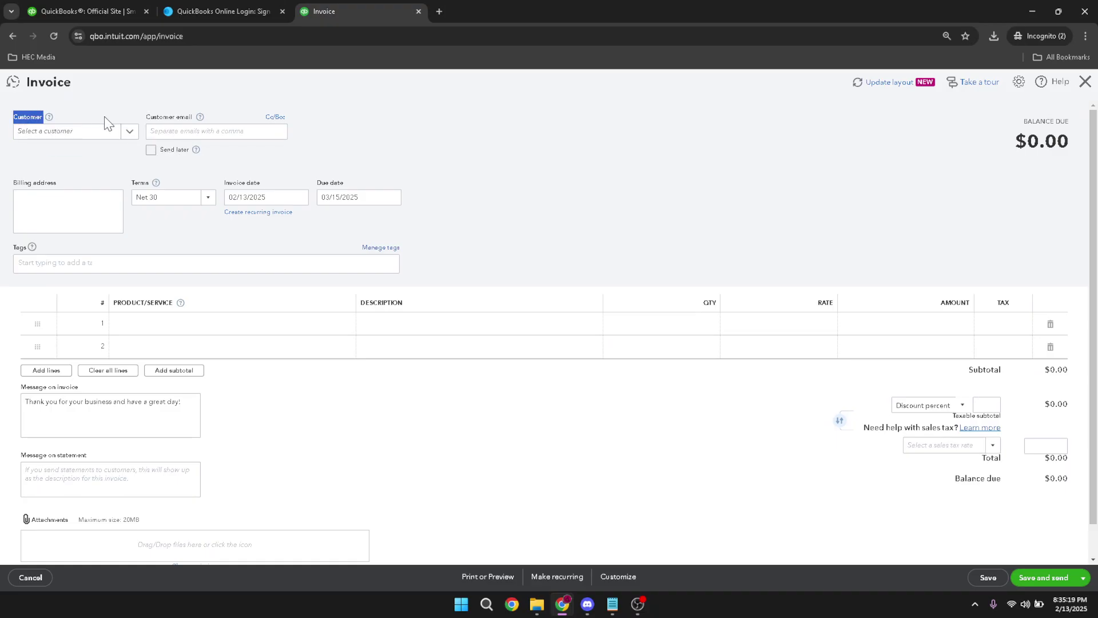
left_click(114, 106)
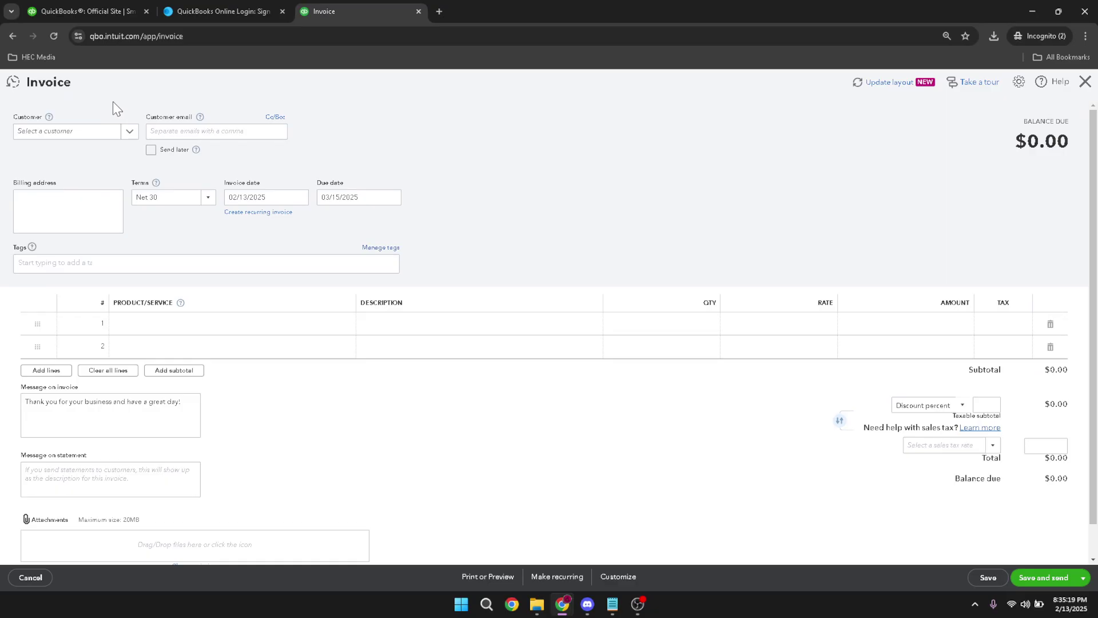
left_click(131, 133)
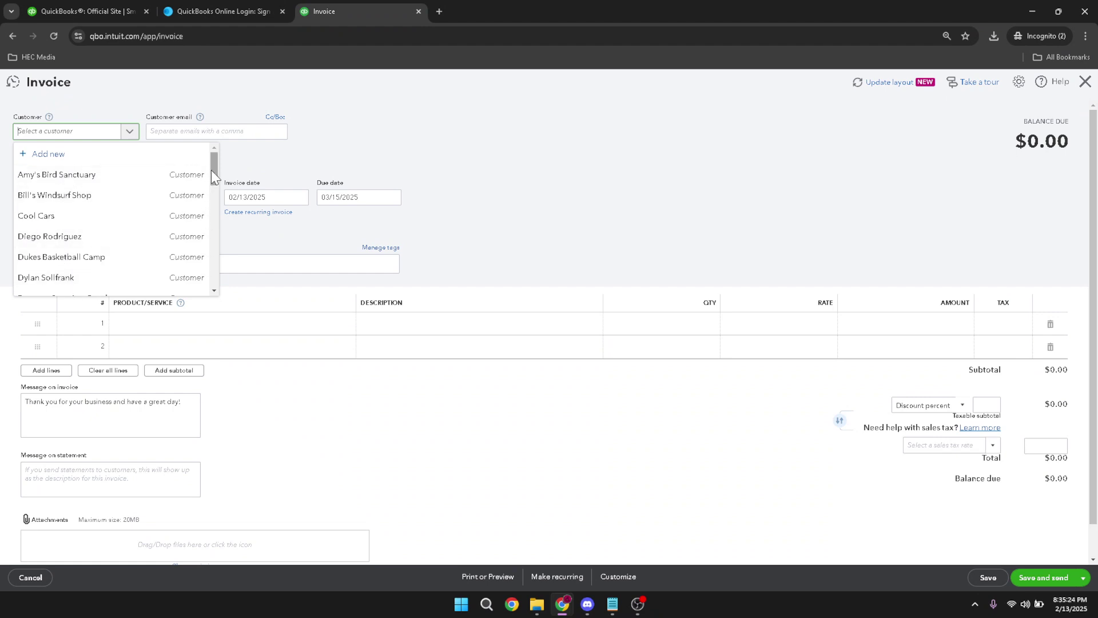
left_click_drag(211, 170, 212, 169)
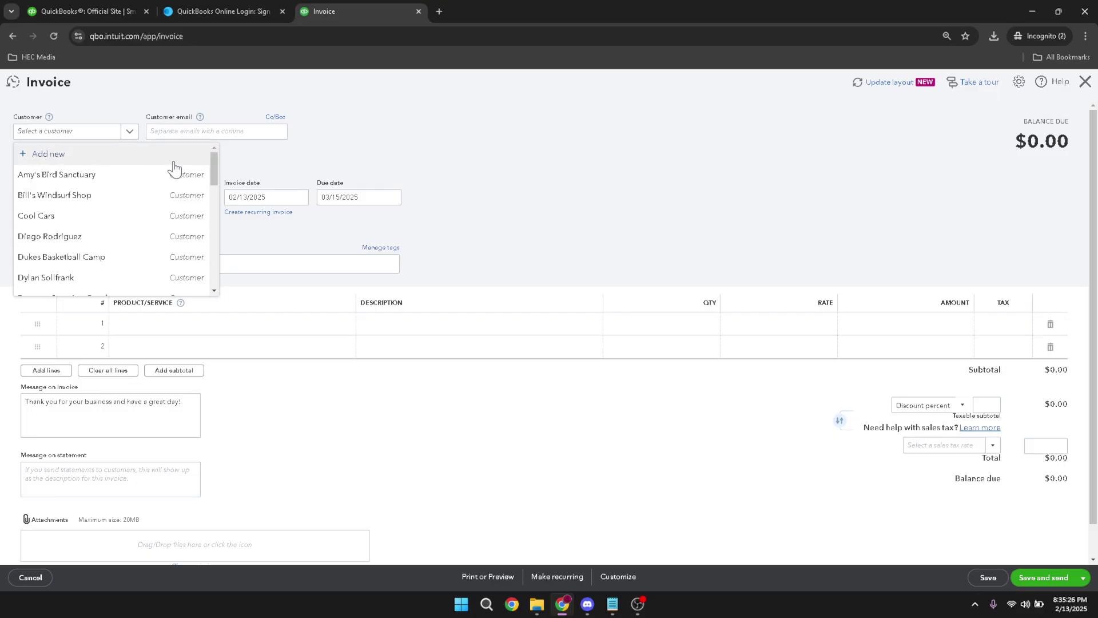
left_click_drag(211, 166, 214, 170)
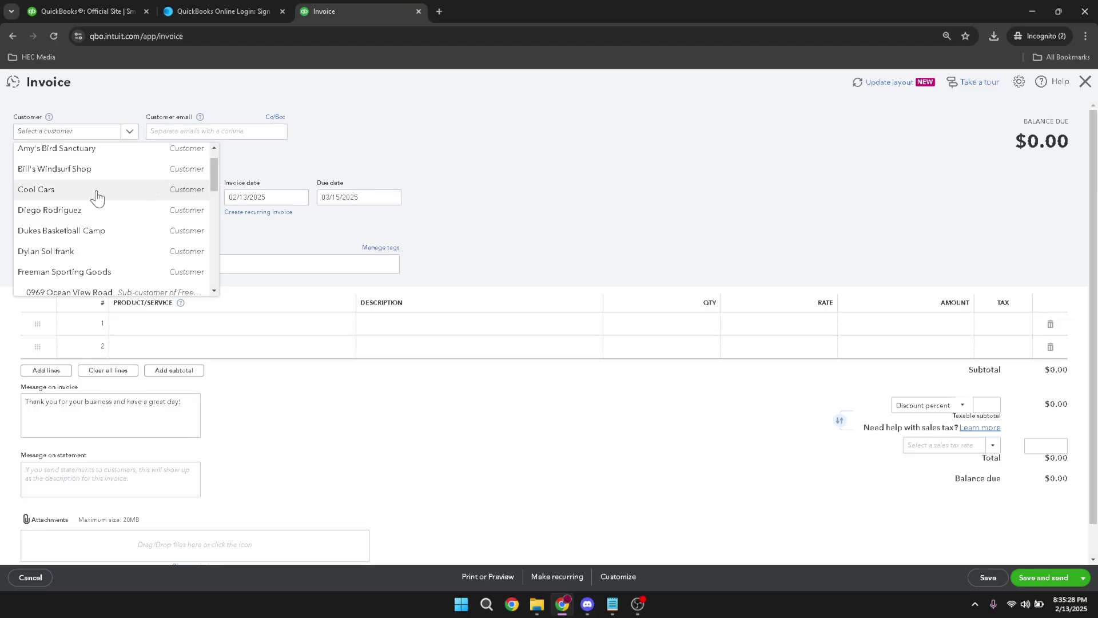
left_click(48, 192)
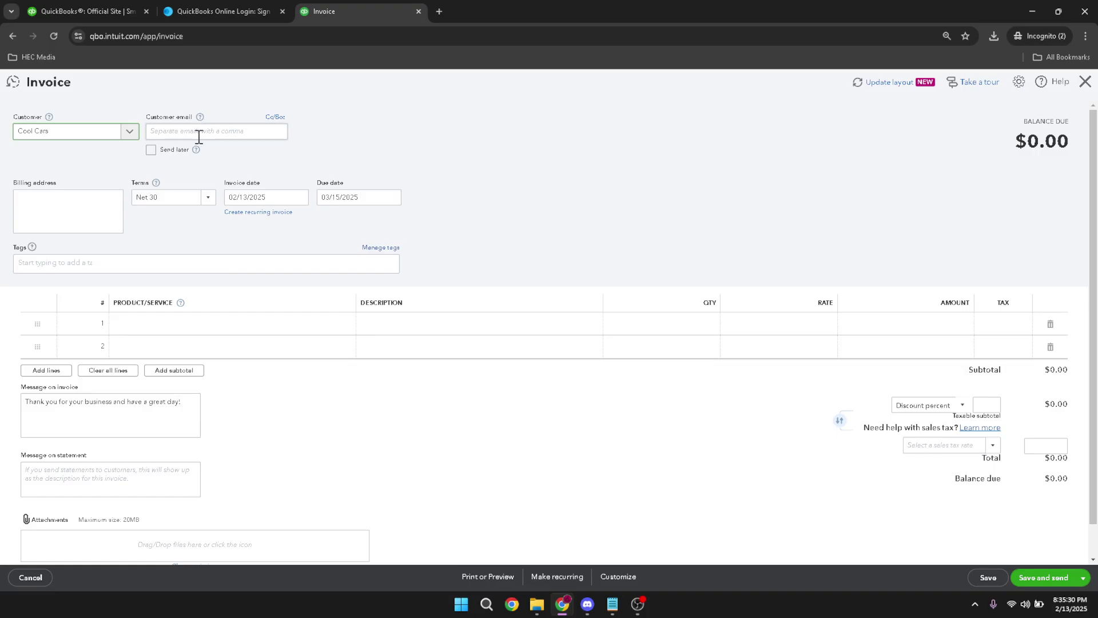
Set the invoice's payment terms to Due on receipt
left_click(184, 200)
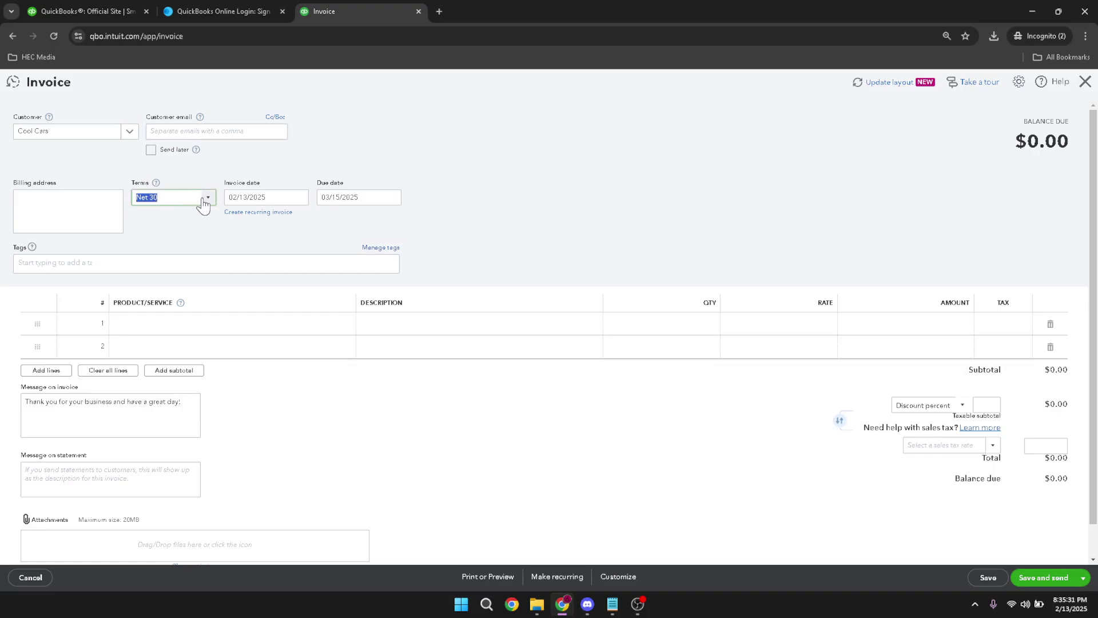
left_click(207, 198)
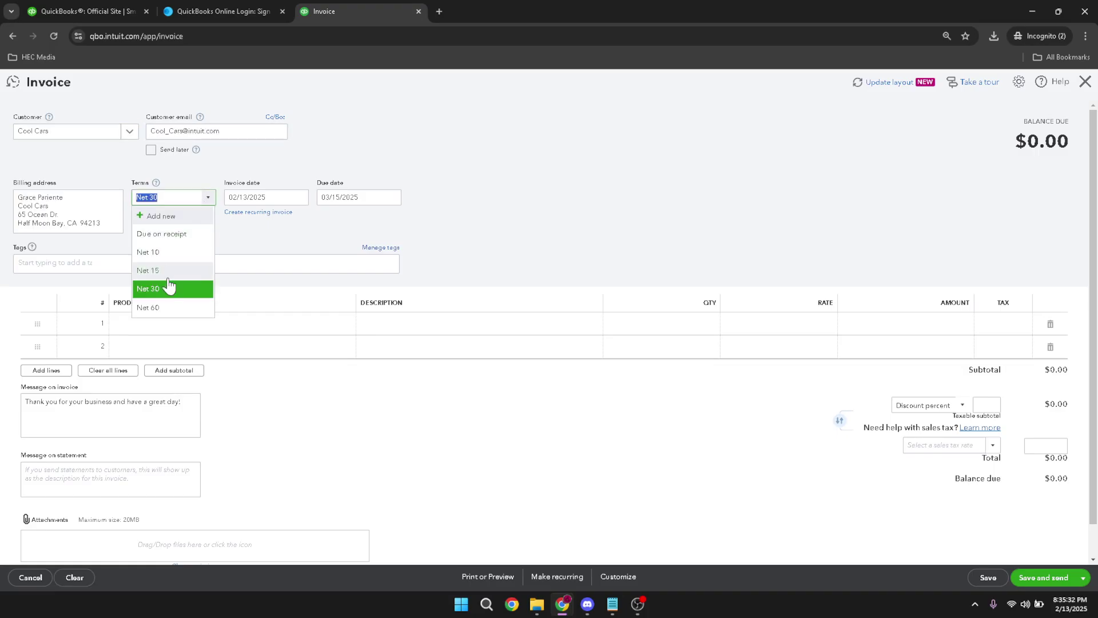
left_click(173, 235)
Set the invoice date to 02/13/2025 and the due date to 02/17/2025
left_click(276, 199)
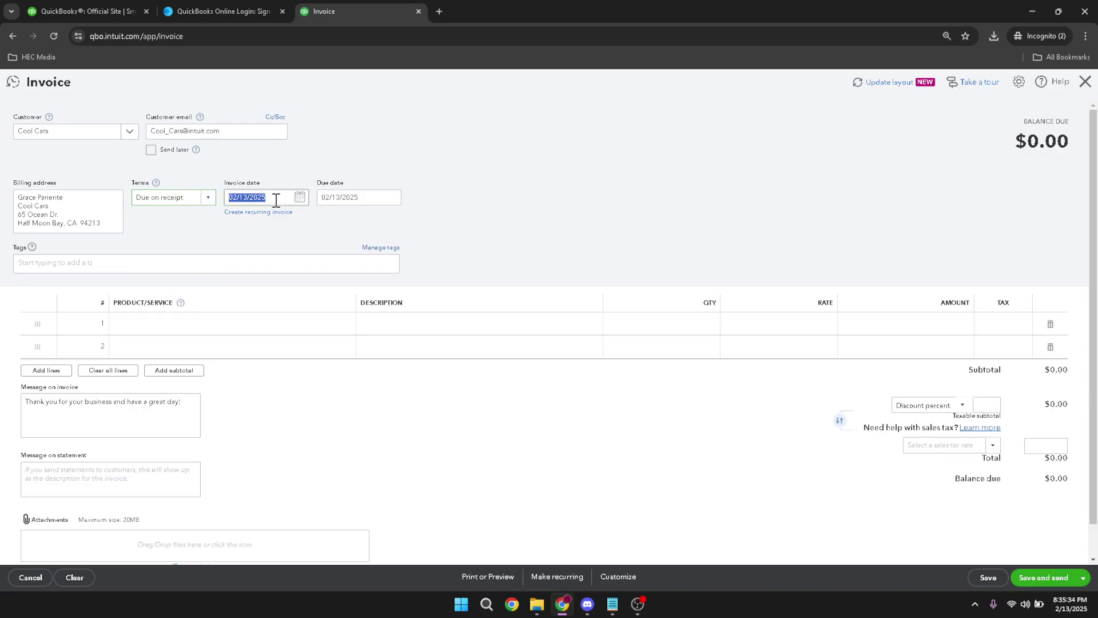
left_click(299, 197)
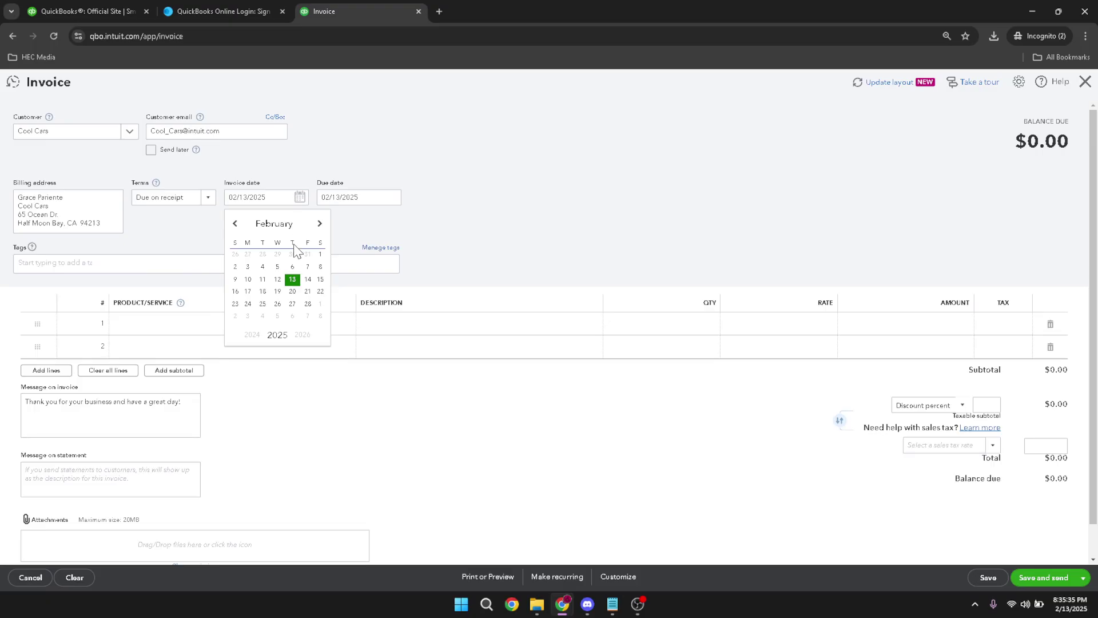
left_click(293, 280)
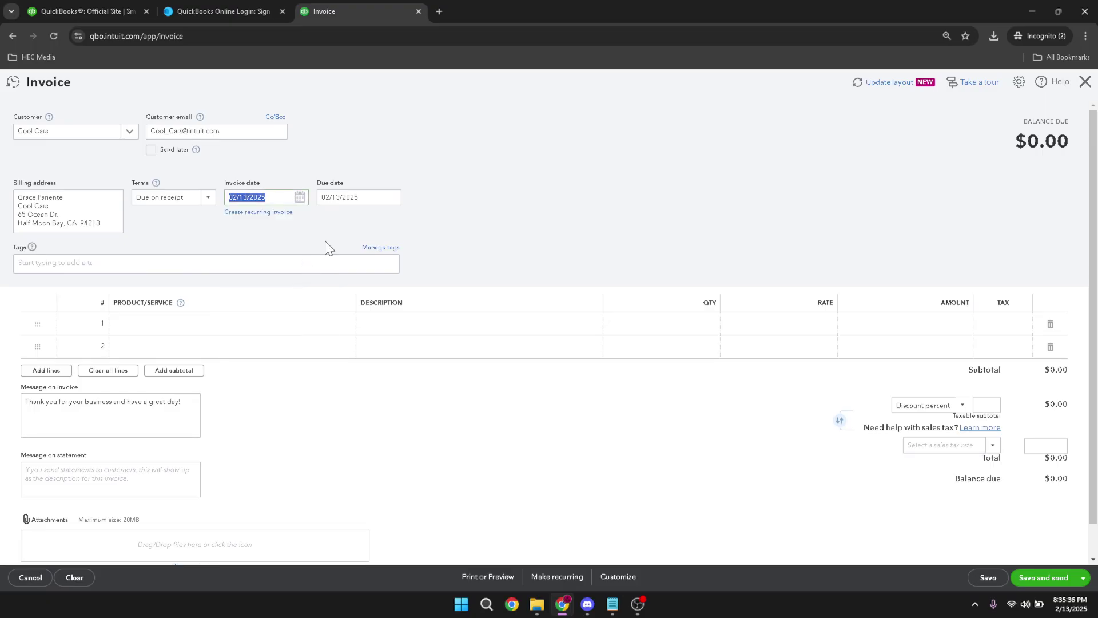
left_click(370, 198)
left_click(392, 197)
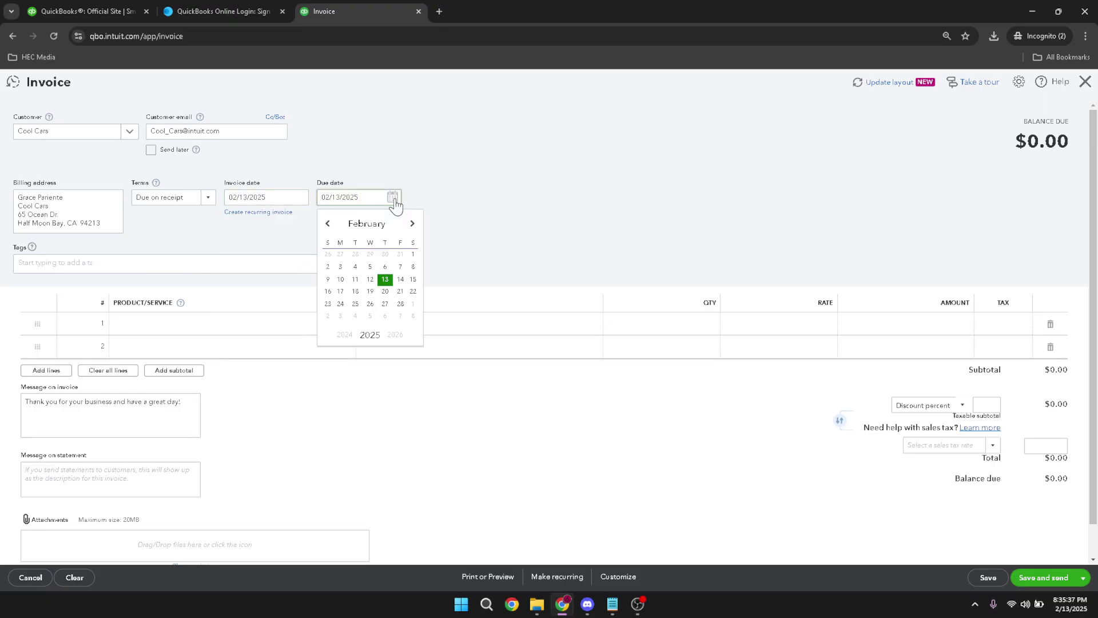
left_click(342, 292)
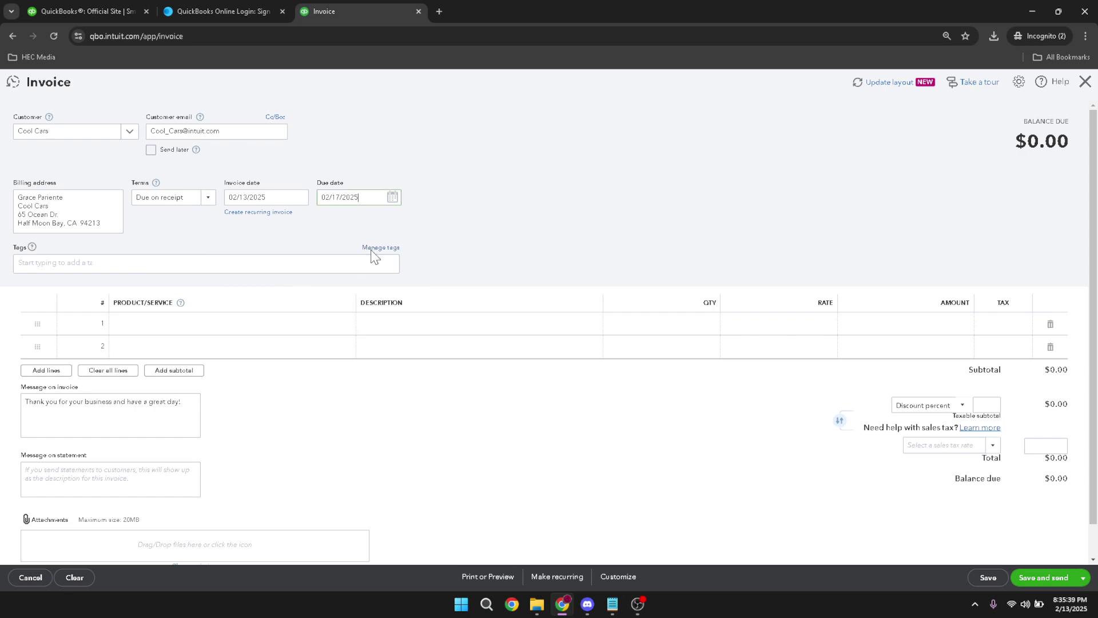
left_click(327, 220)
Add the Landscaping: Maintenance & Repair service to line 1 with the description "Maintenance & Repair for volkwagen"
left_click(209, 333)
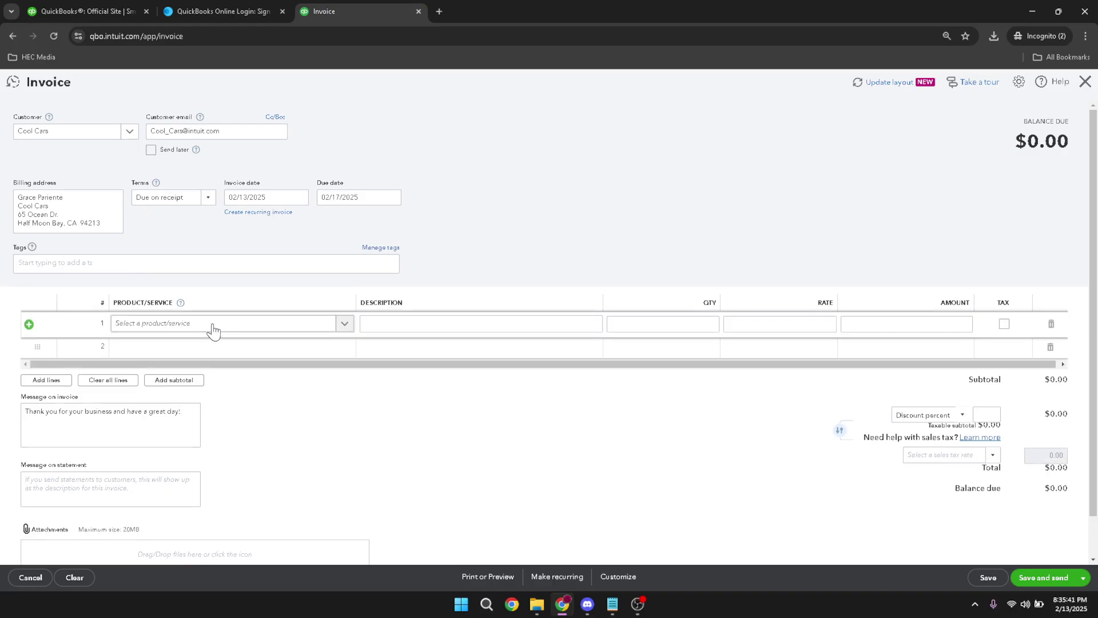
left_click(225, 326)
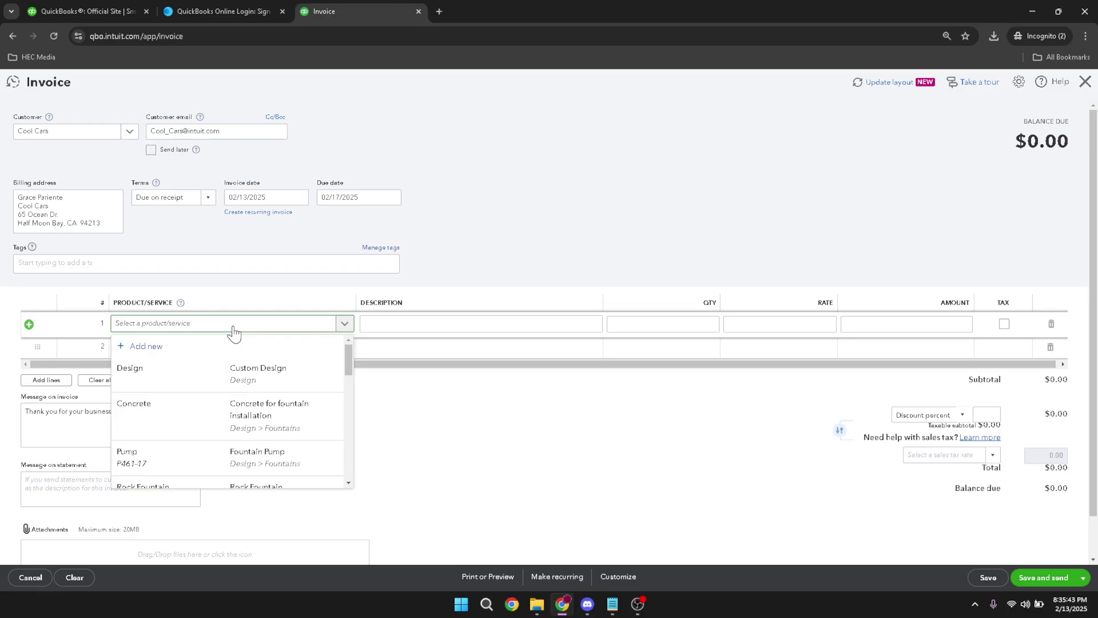
type("main")
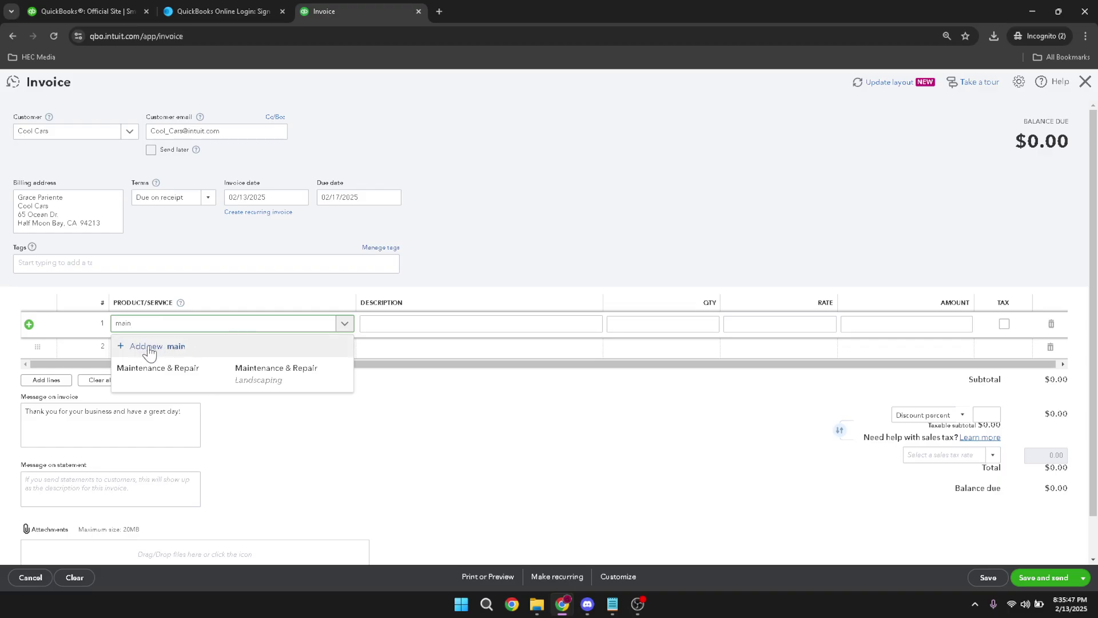
left_click(174, 377)
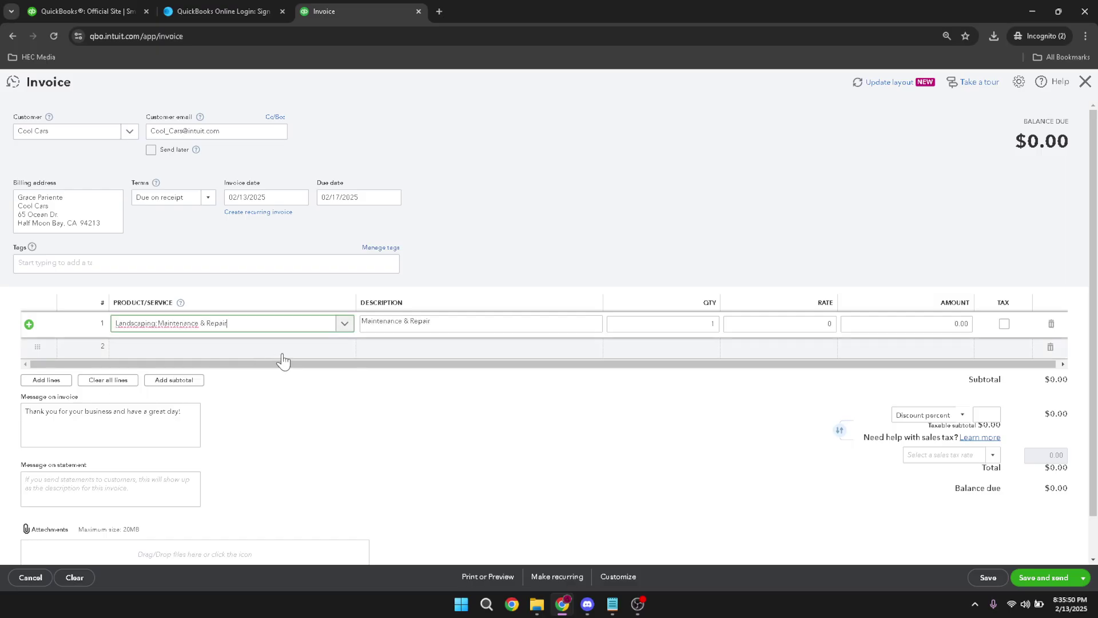
left_click(463, 321)
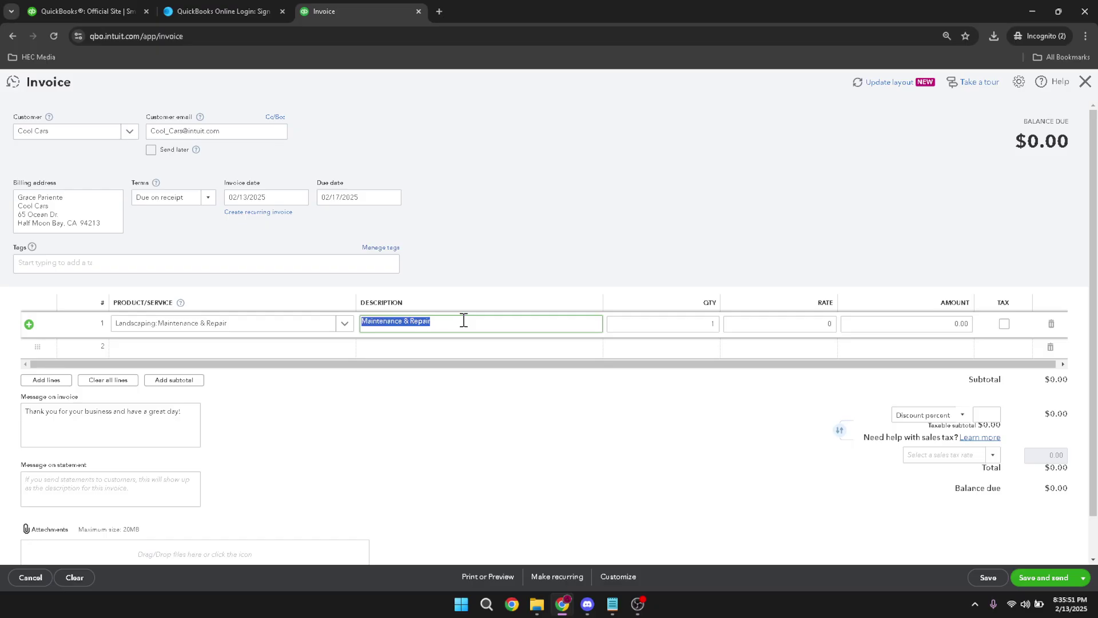
left_click(464, 320)
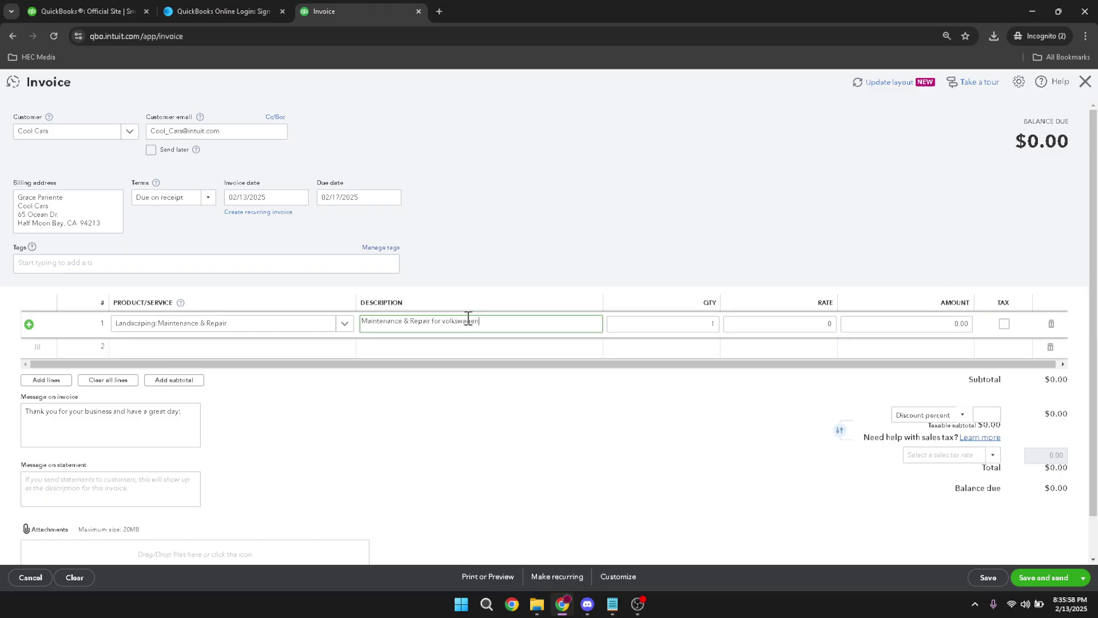
Set line 1's quantity to 2 and its amount to 453.00
left_click(668, 323)
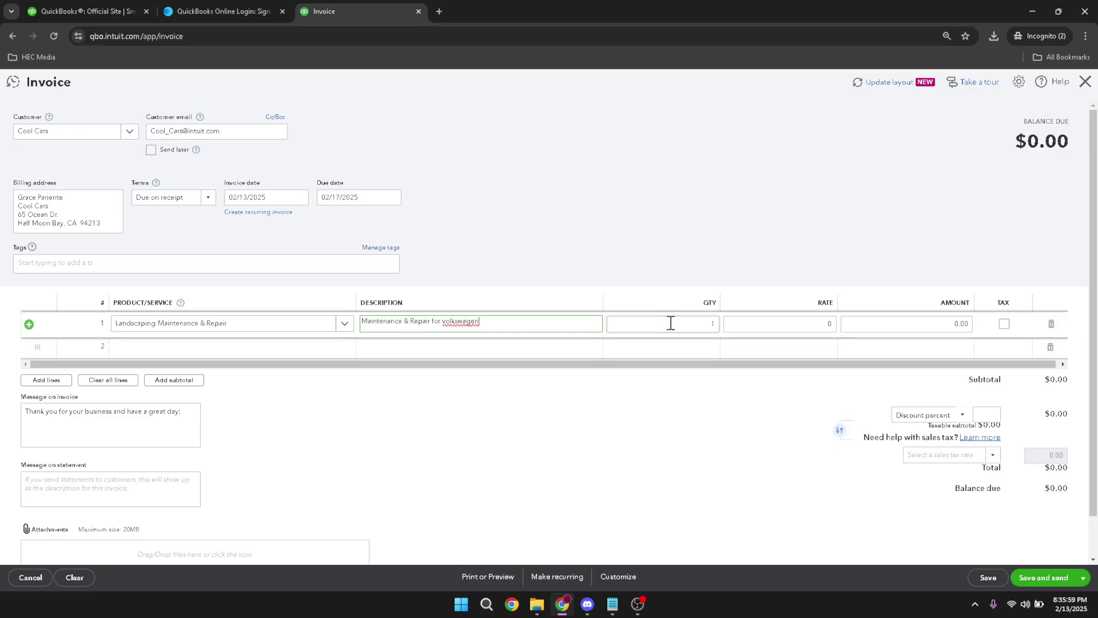
double_click(703, 323)
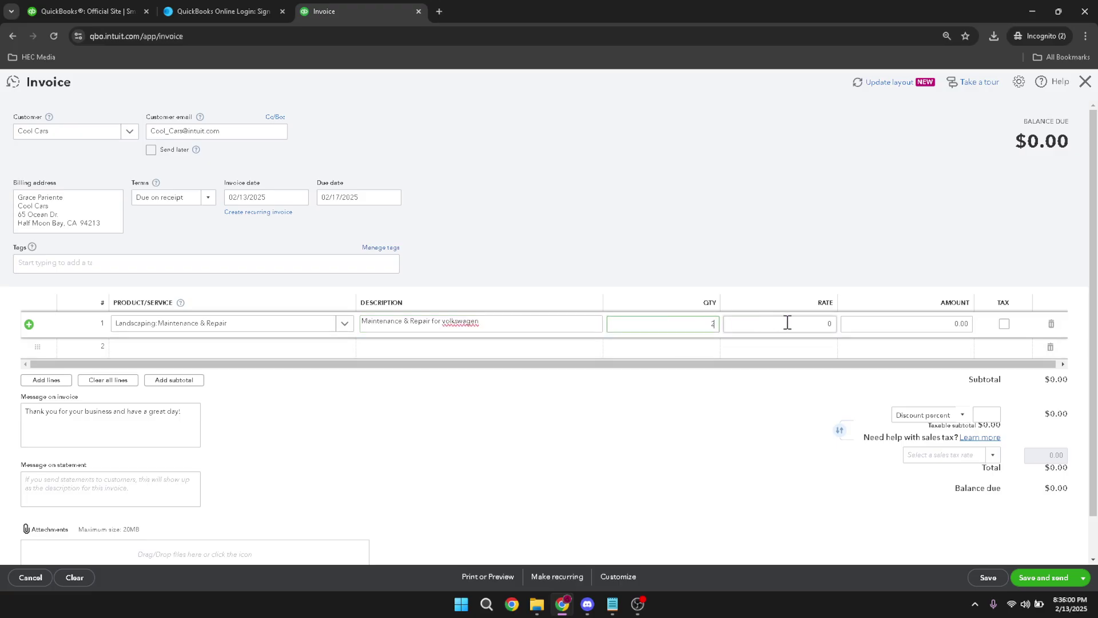
type("2")
left_click(915, 324)
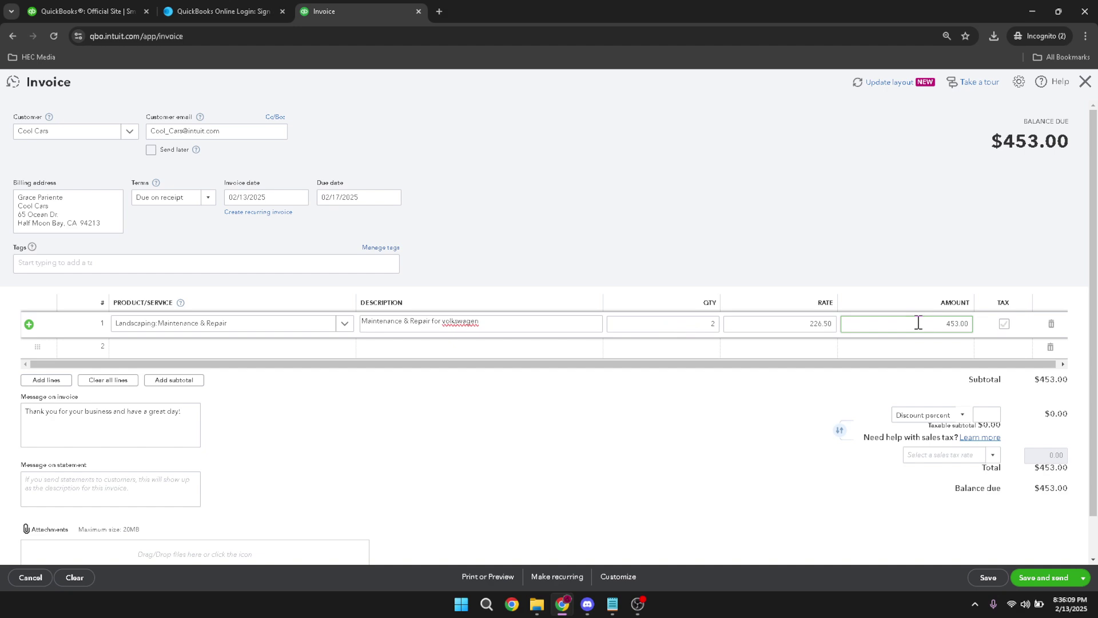
Mark line 1 as taxable and apply the California (8%) sales tax rate to the invoice
left_click(1004, 324)
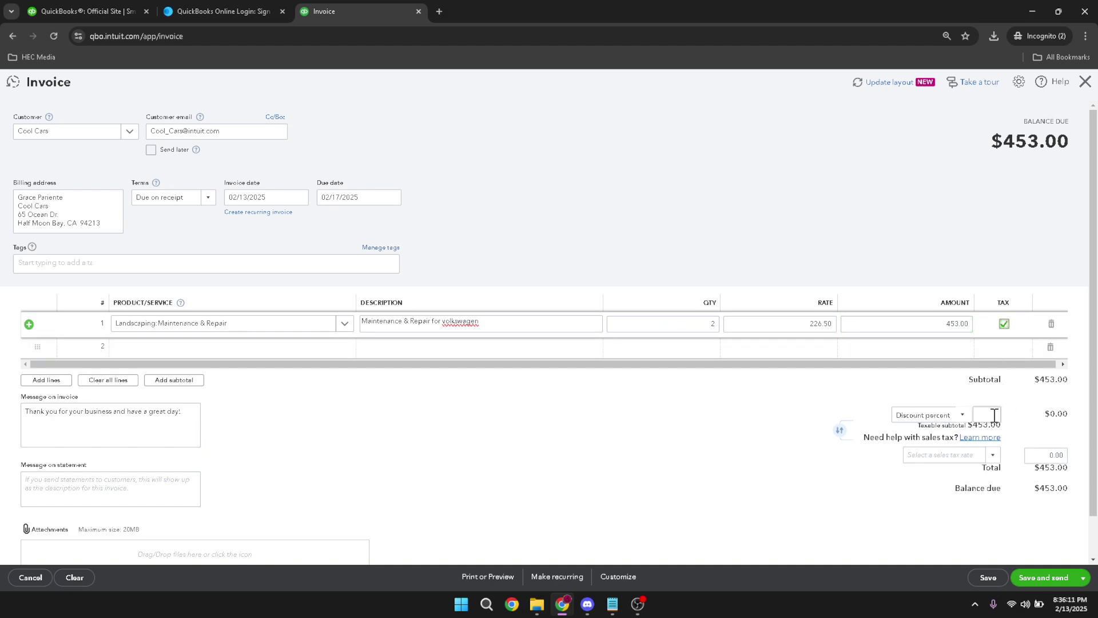
left_click(991, 457)
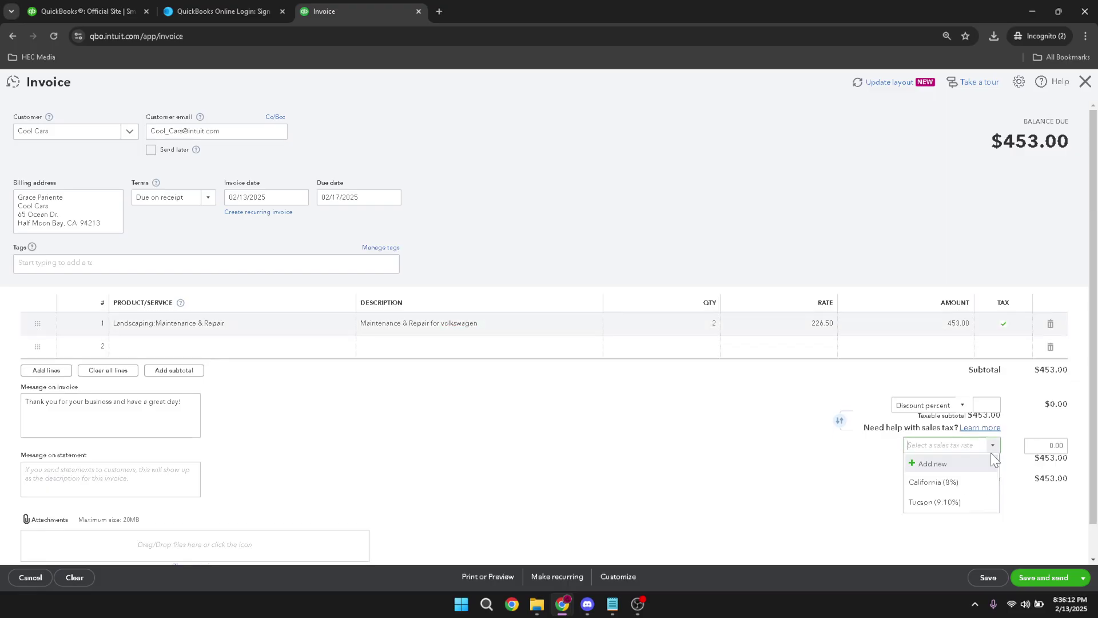
left_click(955, 488)
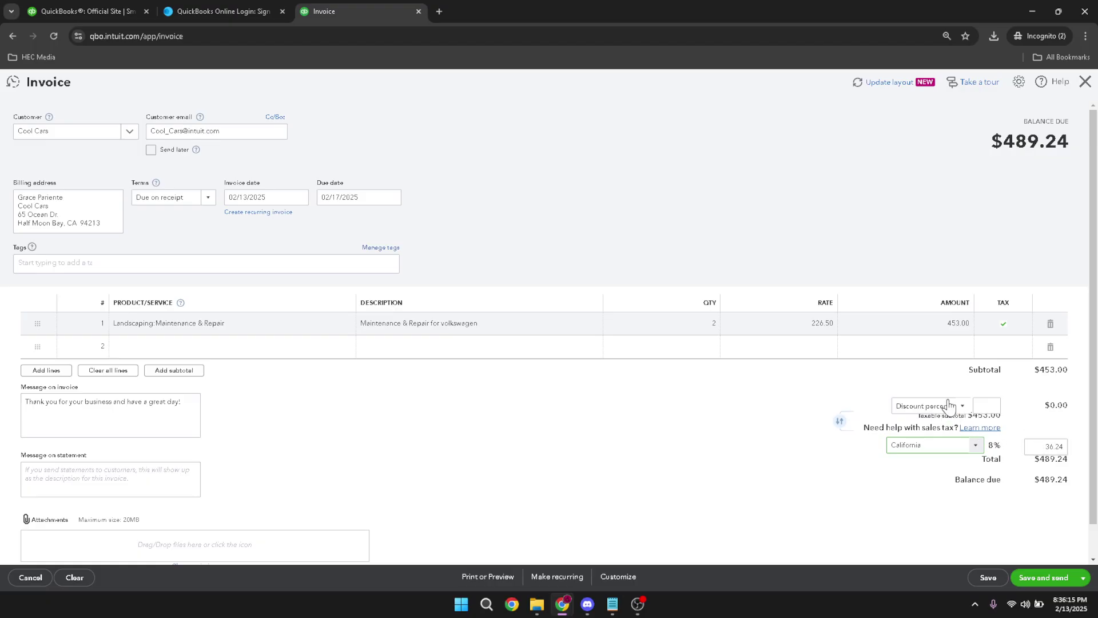
Apply a discount percent of 5 to the invoice
left_click(949, 405)
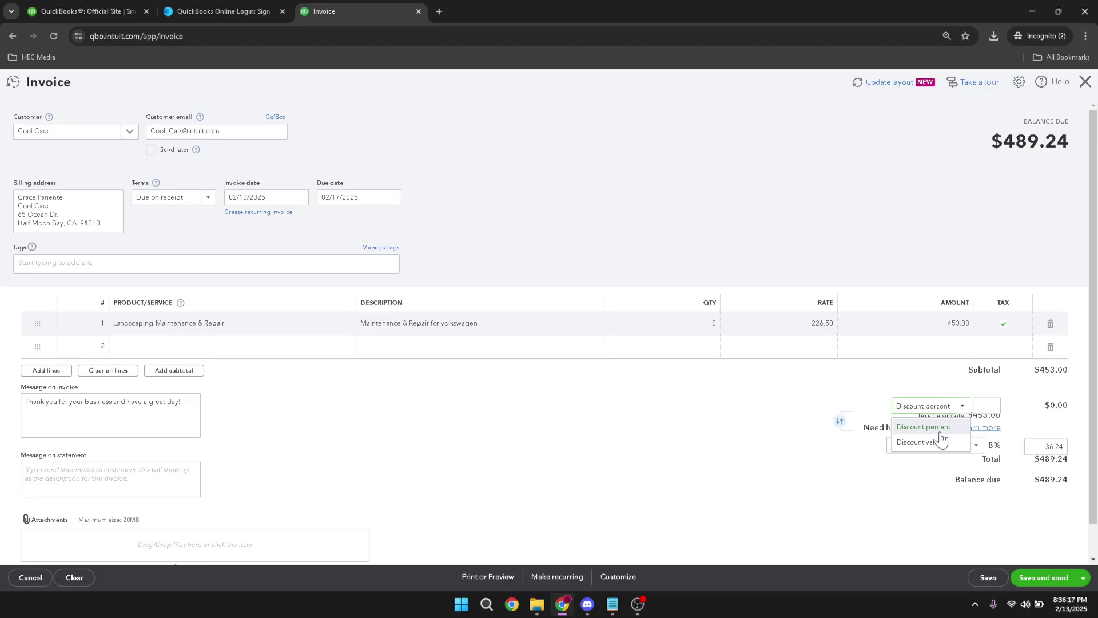
left_click(949, 428)
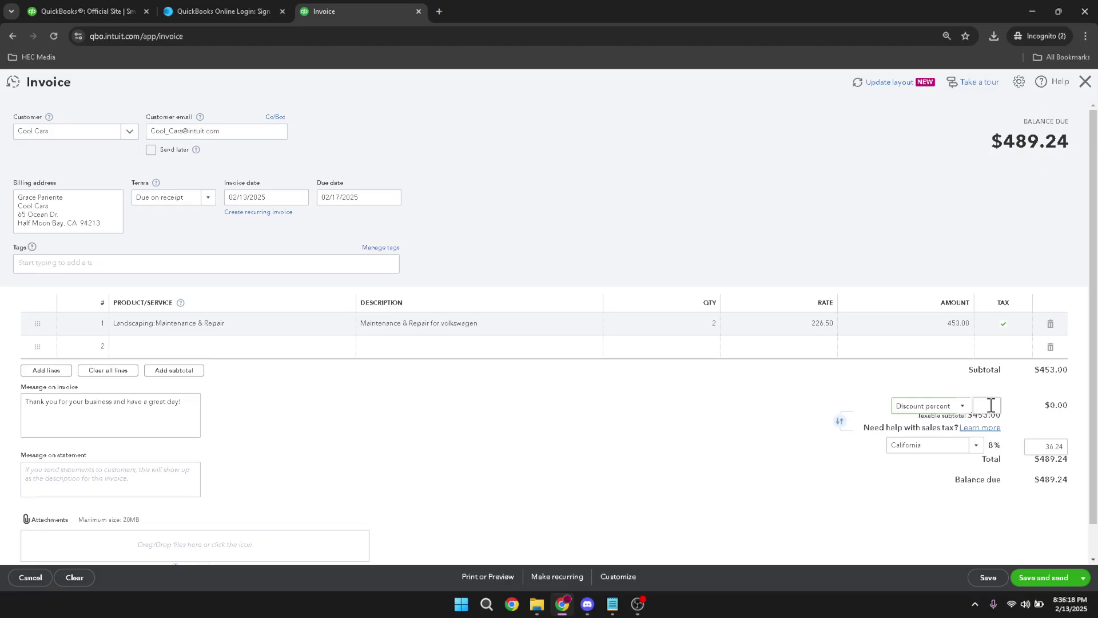
left_click(994, 403)
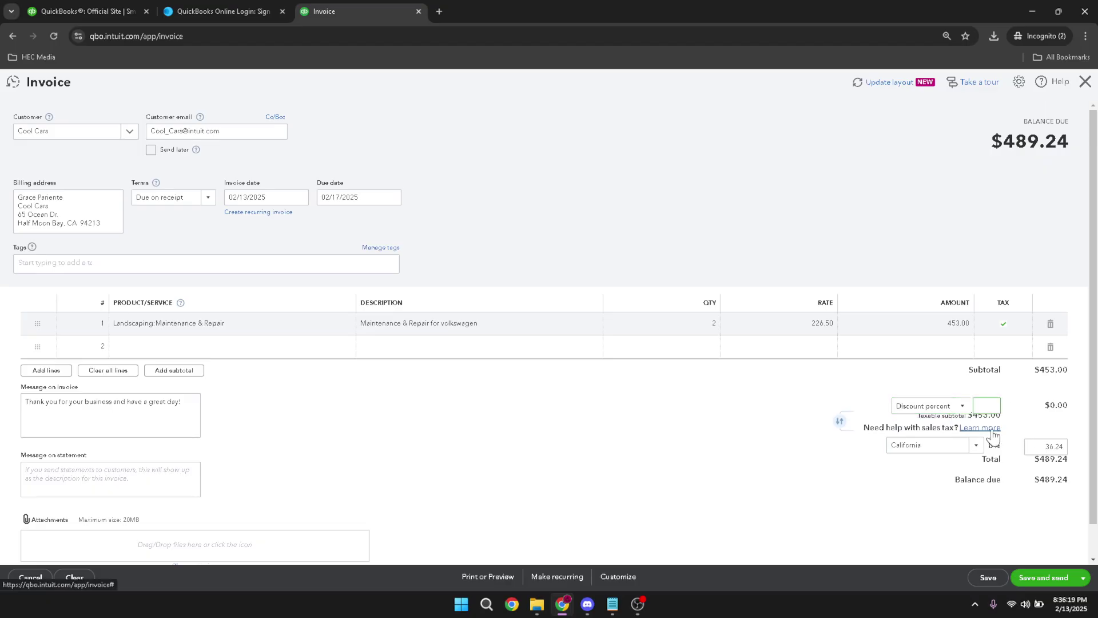
left_click(708, 346)
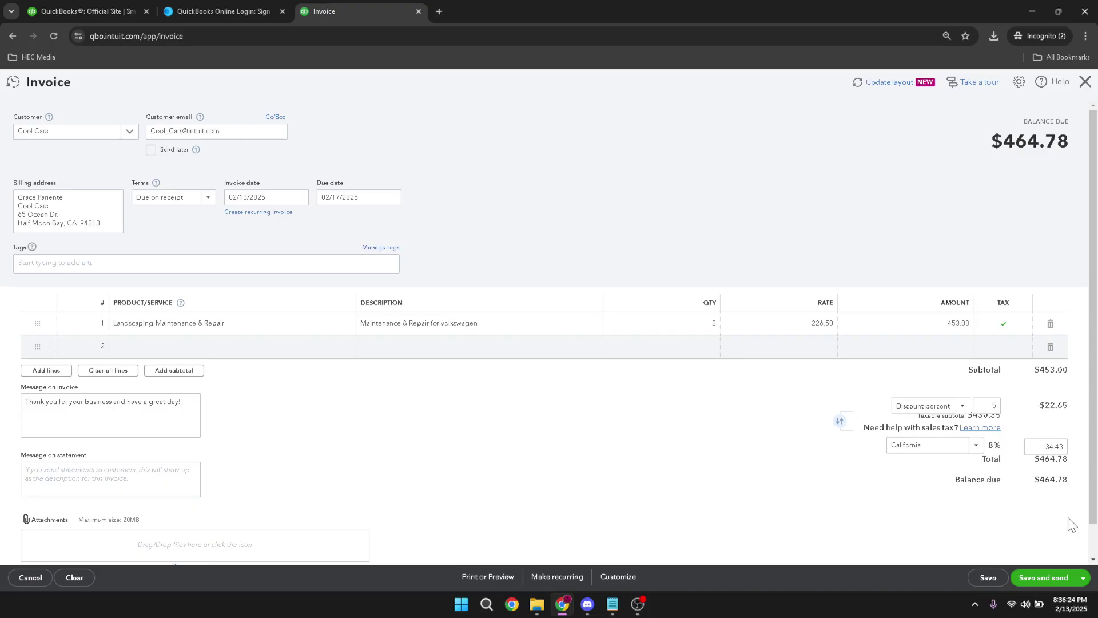
Save the invoice, enlarge the email's message body to review it, and send the invoice to the customer with its default subject and message
left_click(1066, 582)
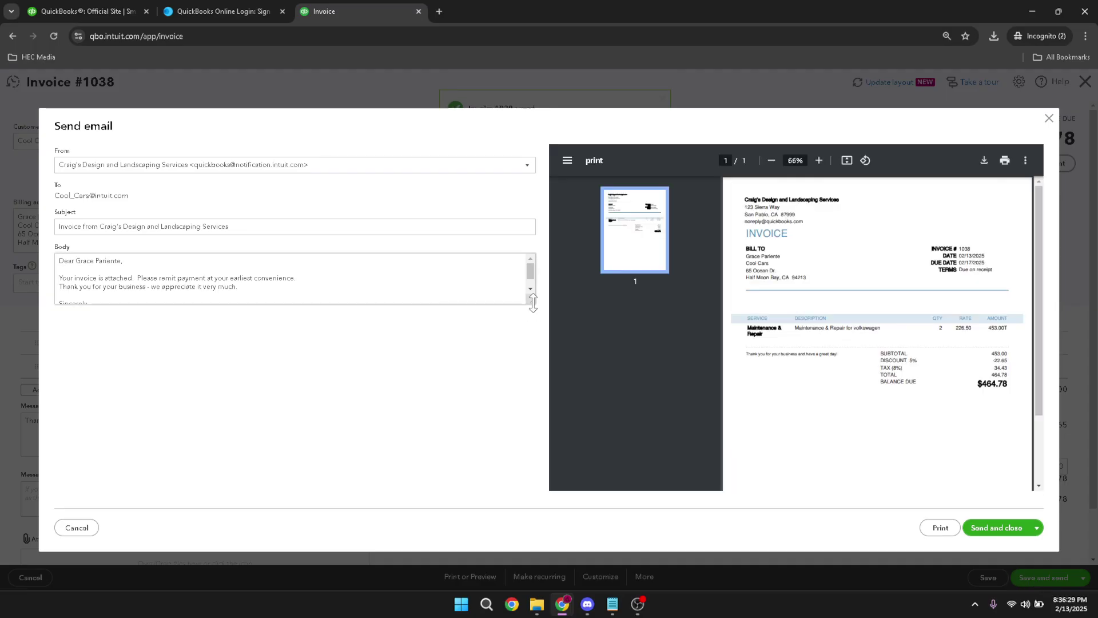
left_click_drag(532, 301, 525, 402)
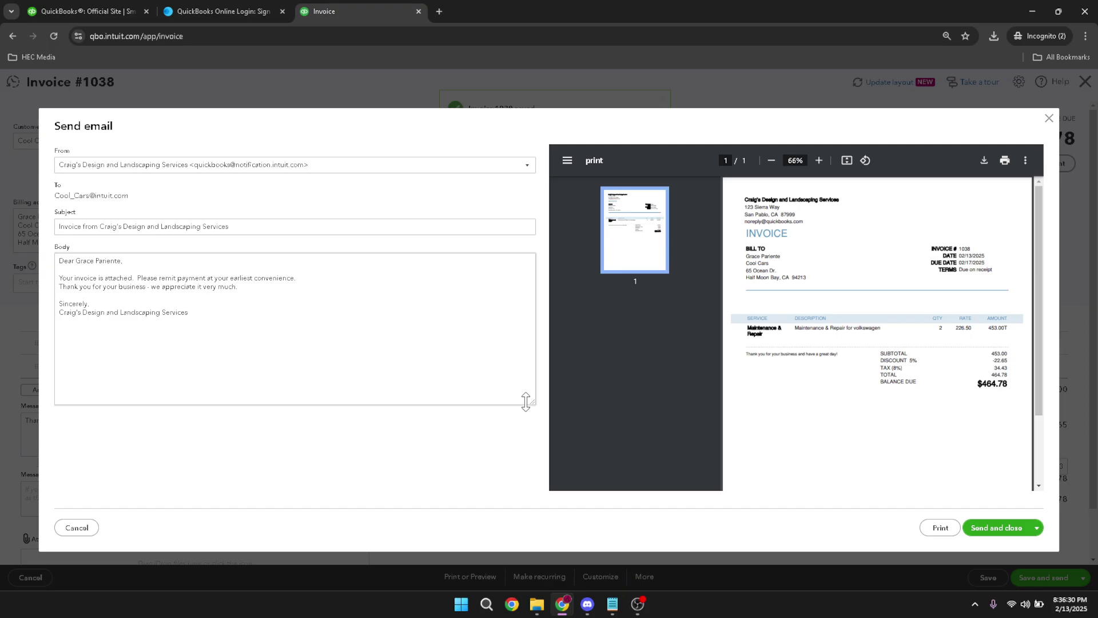
left_click_drag(337, 341, 57, 256)
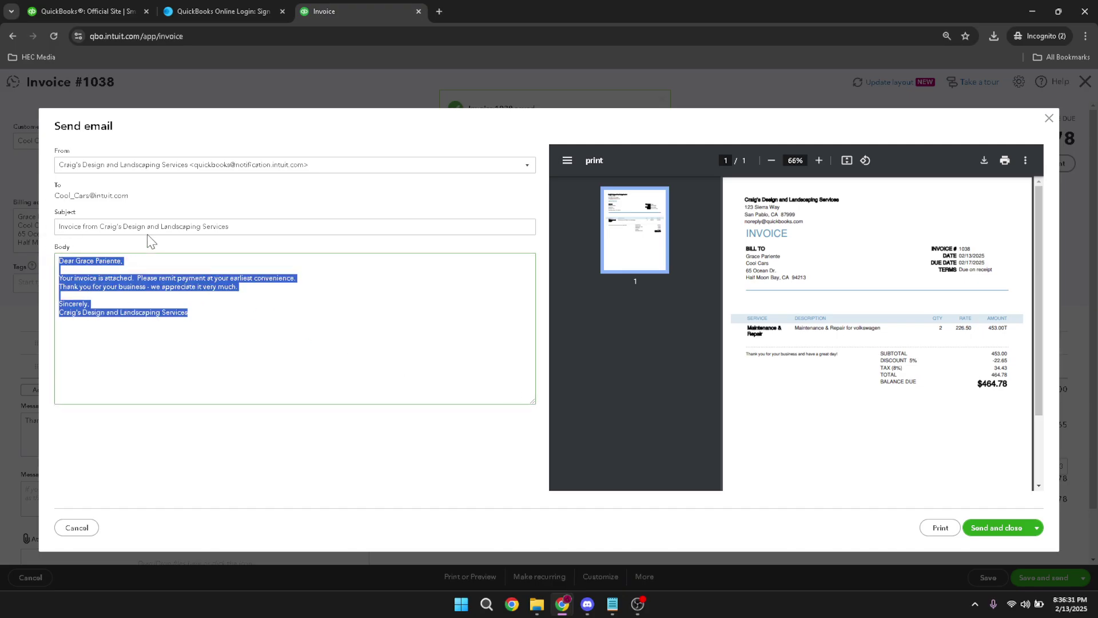
left_click(167, 230)
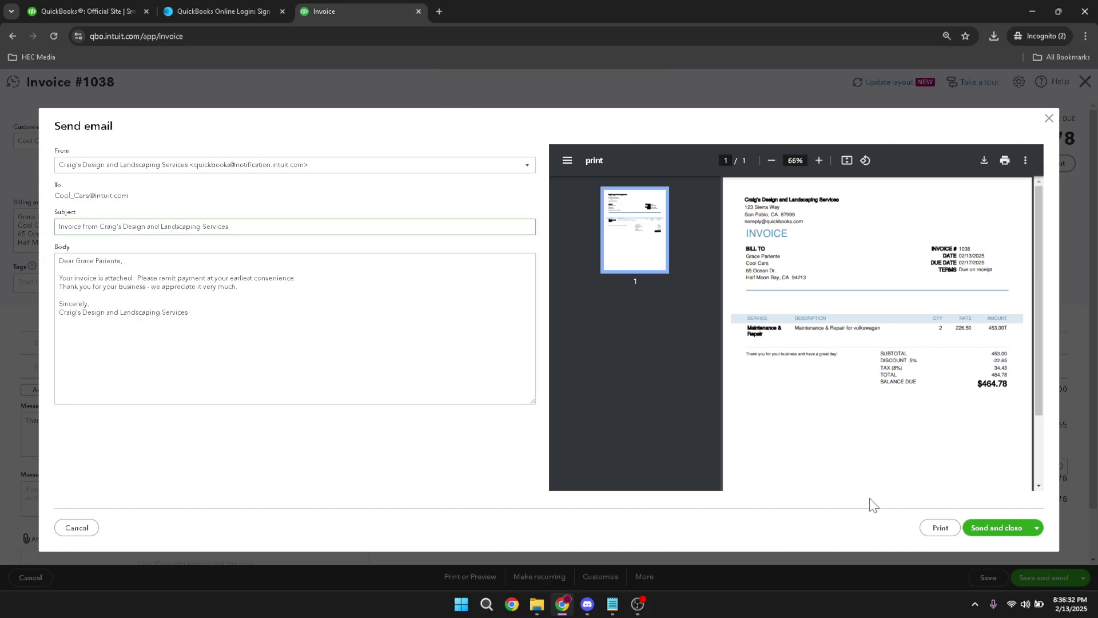
left_click(978, 531)
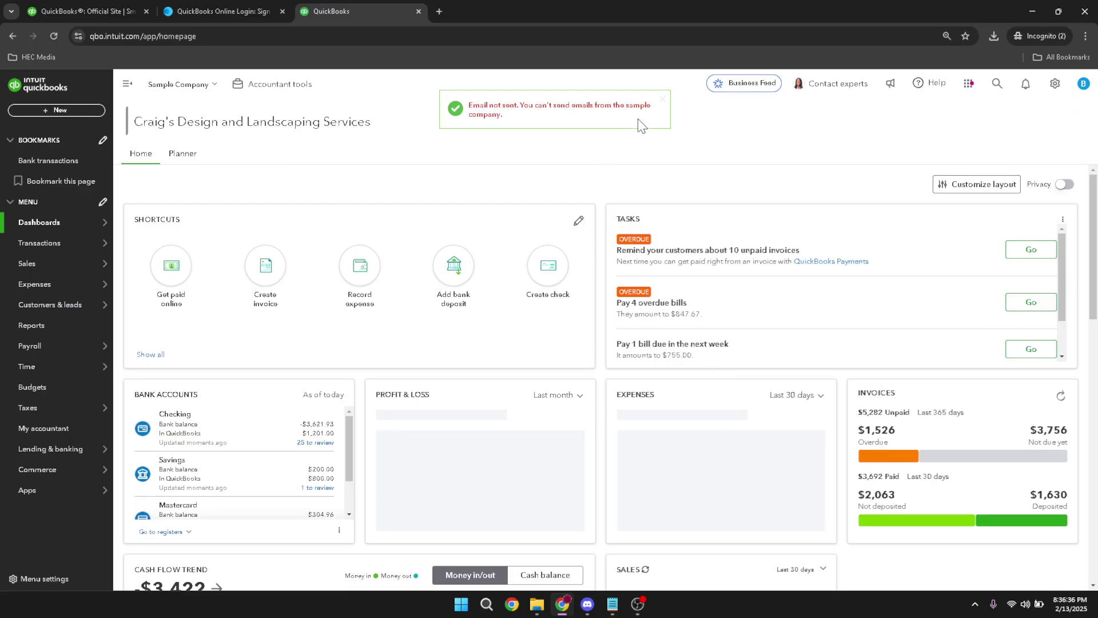
left_click(662, 101)
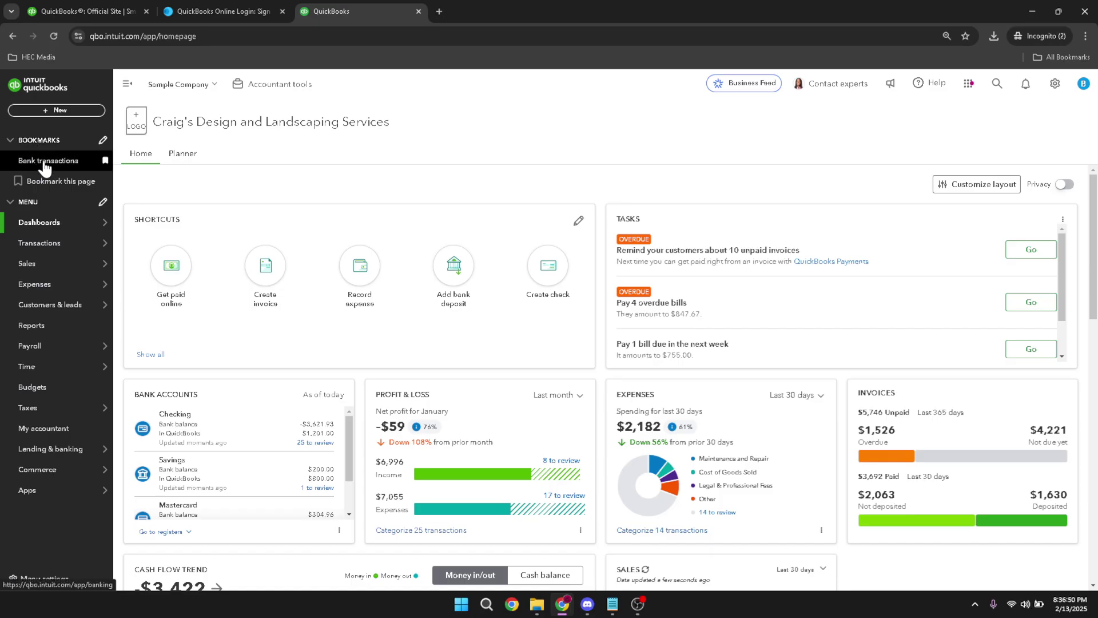
Bookmark the Home dashboard page and open the dashboard
mouse_move(31, 229)
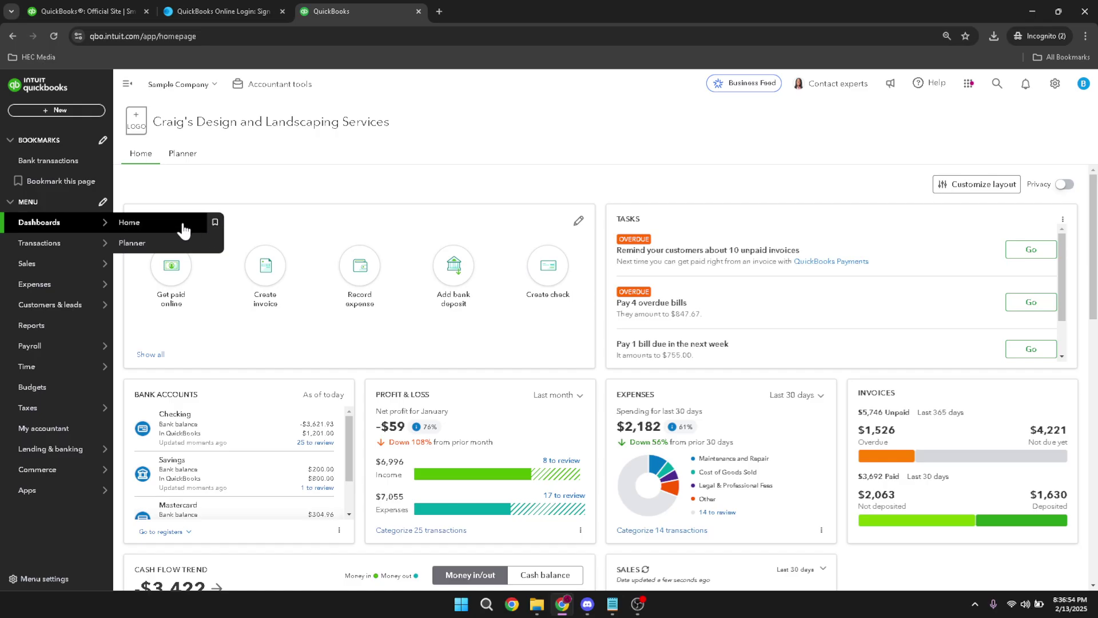
left_click(214, 226)
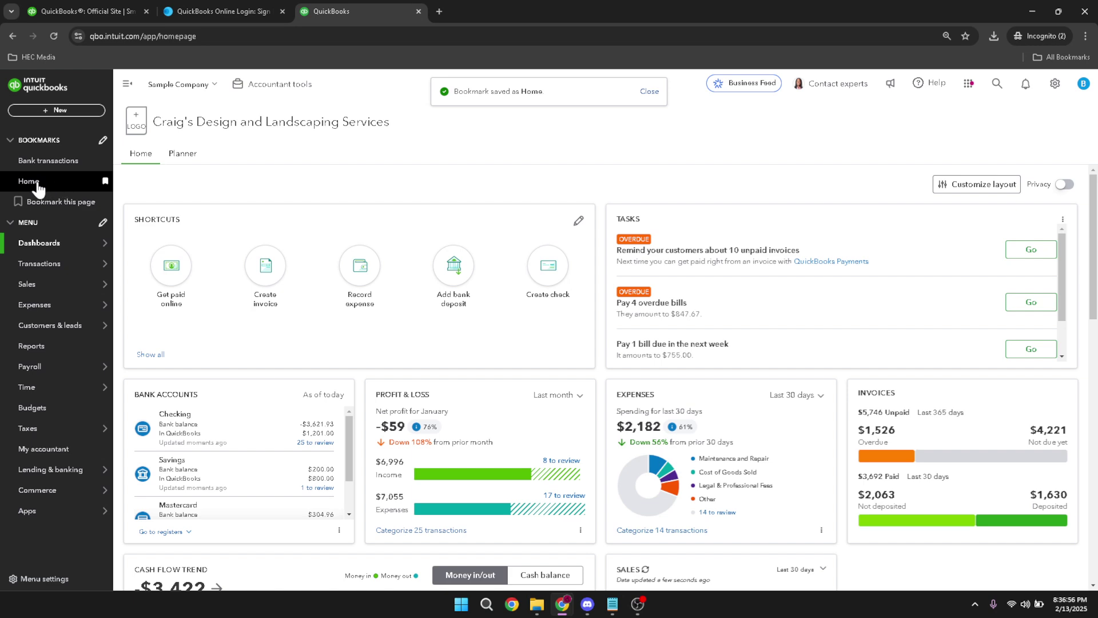
mouse_move(62, 246)
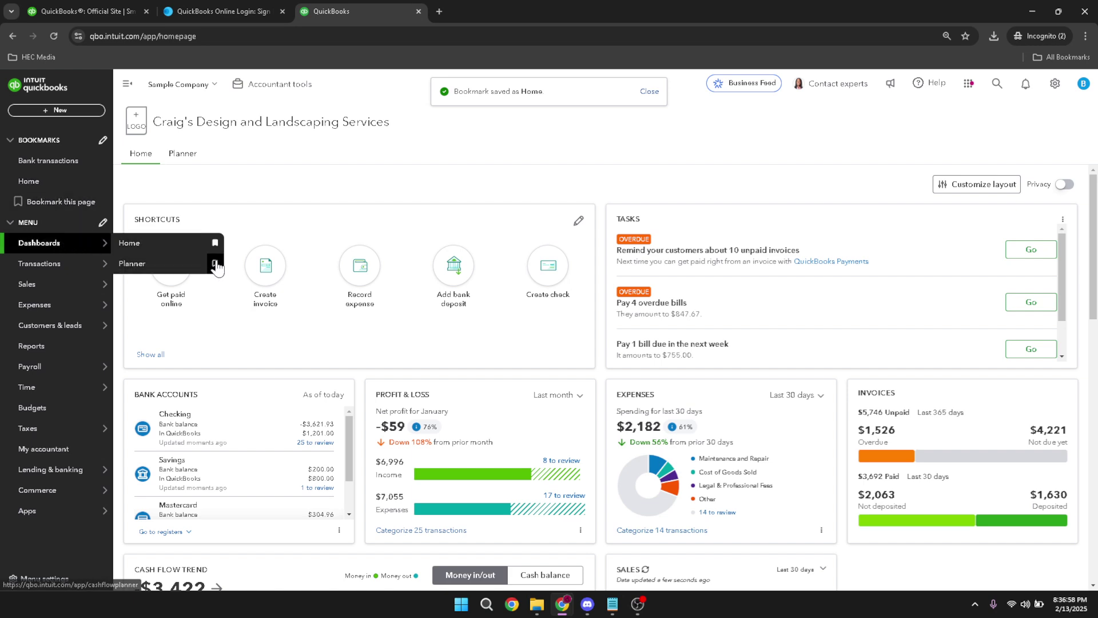
left_click(77, 250)
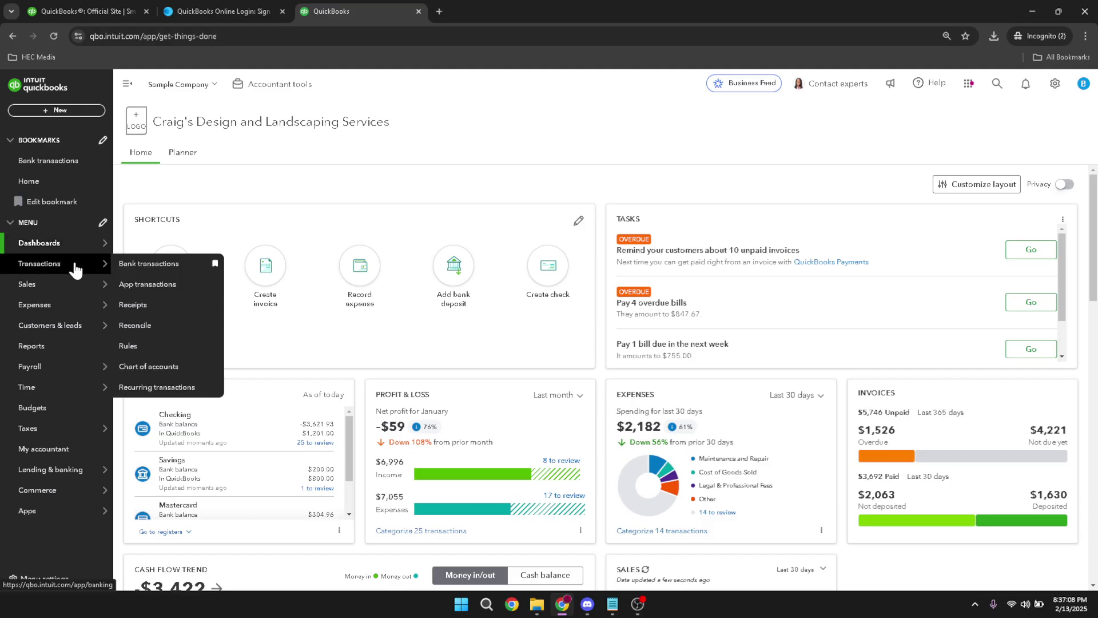
Open the bank transactions and dismiss the bank connection introduction
left_click(74, 270)
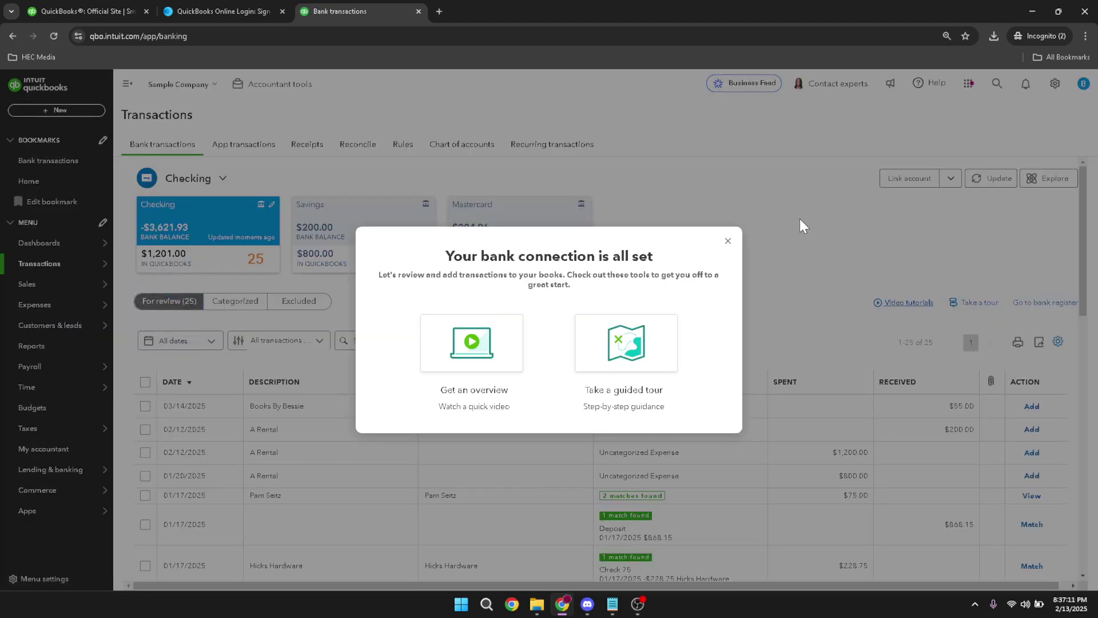
left_click(729, 241)
mouse_move(70, 265)
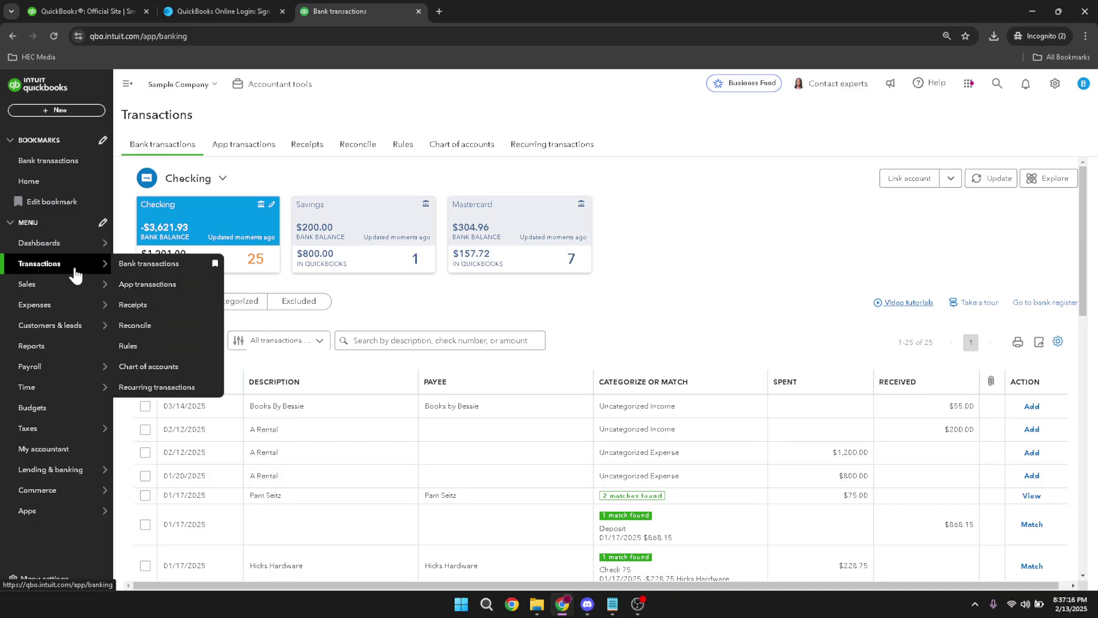
View the Sales overview and the Expenses transaction list
left_click(52, 290)
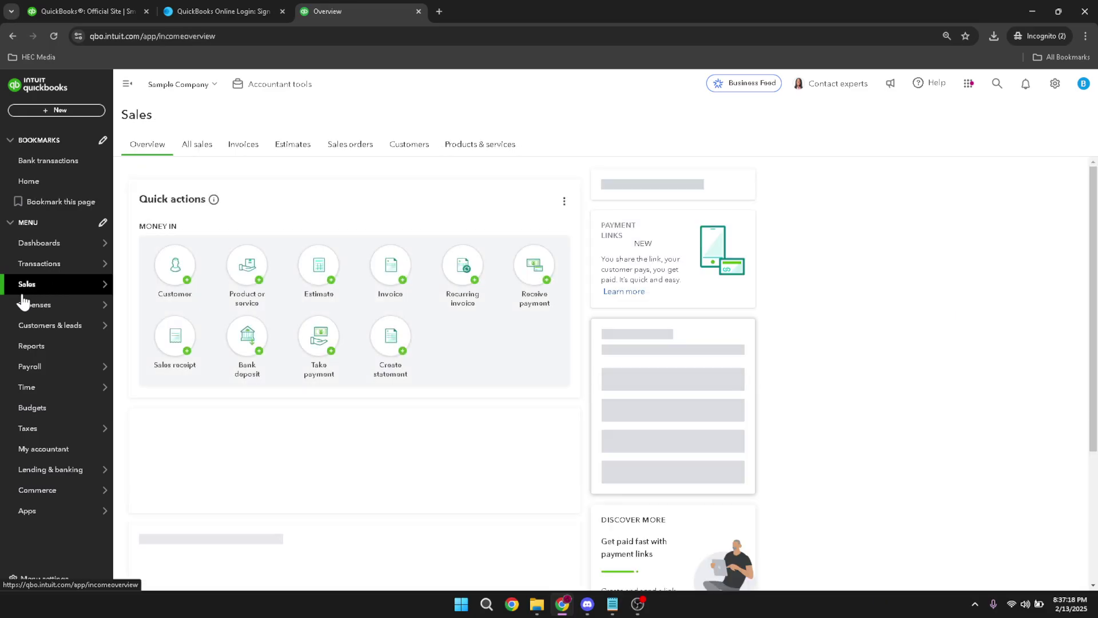
mouse_move(24, 293)
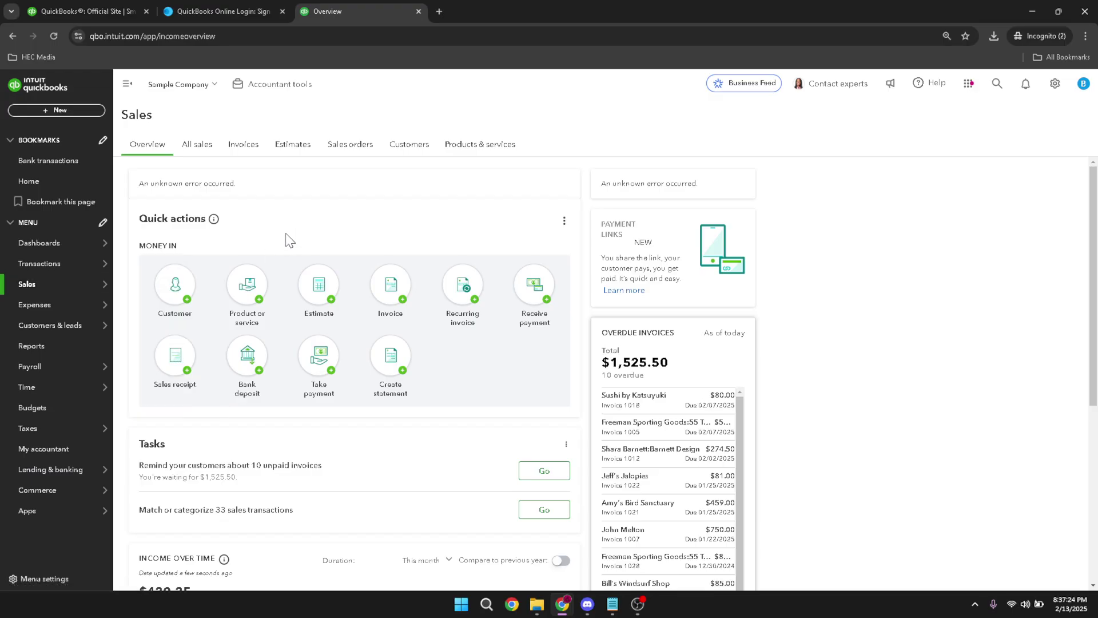
mouse_move(62, 292)
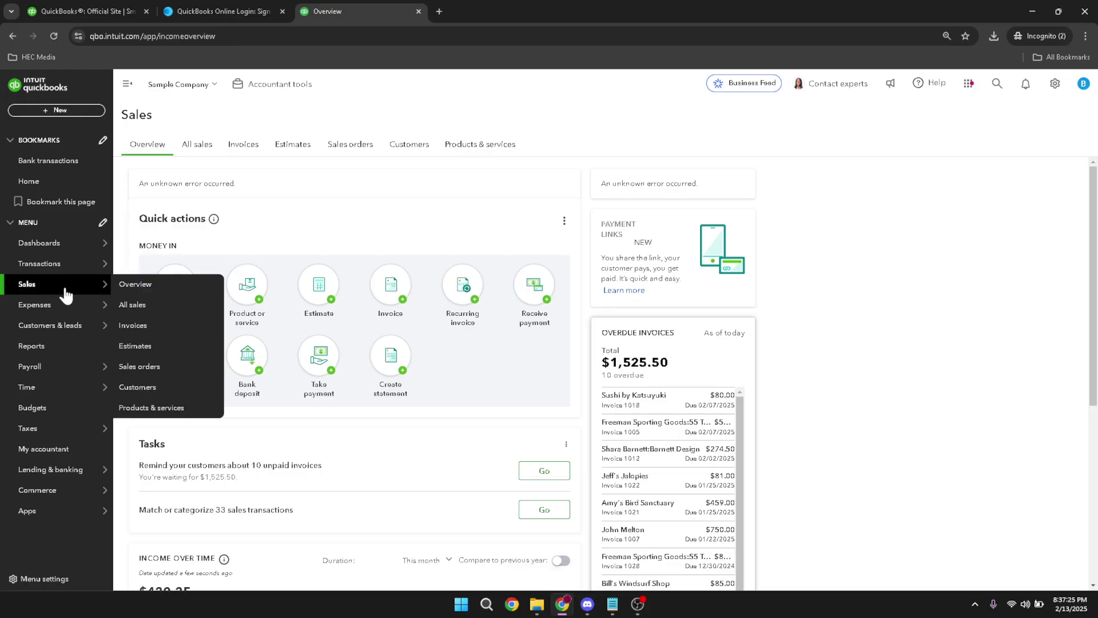
left_click(44, 314)
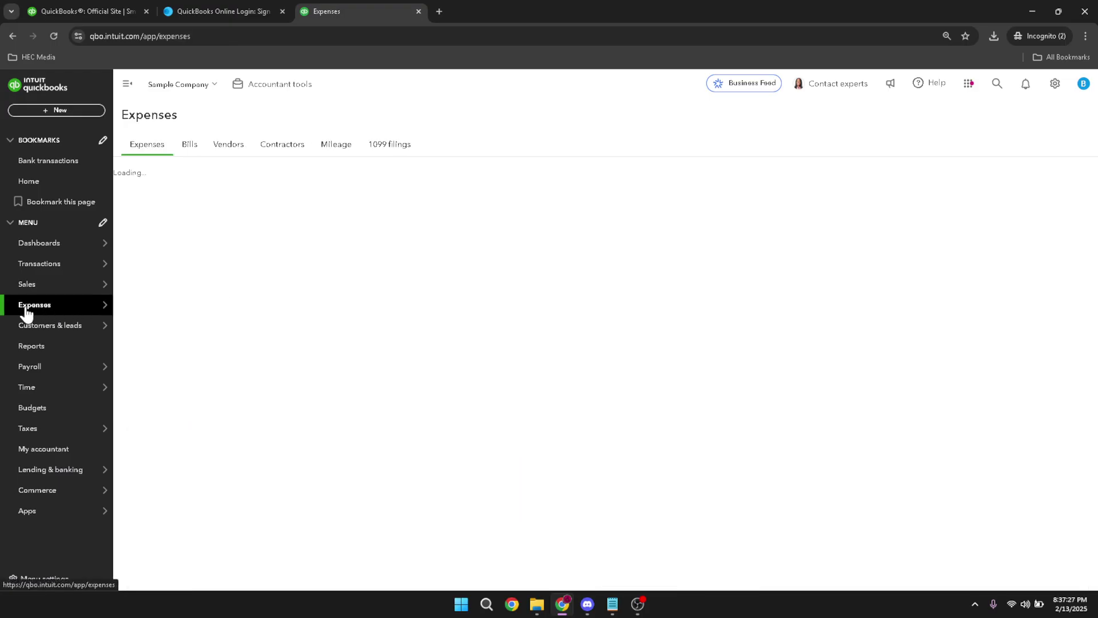
mouse_move(54, 306)
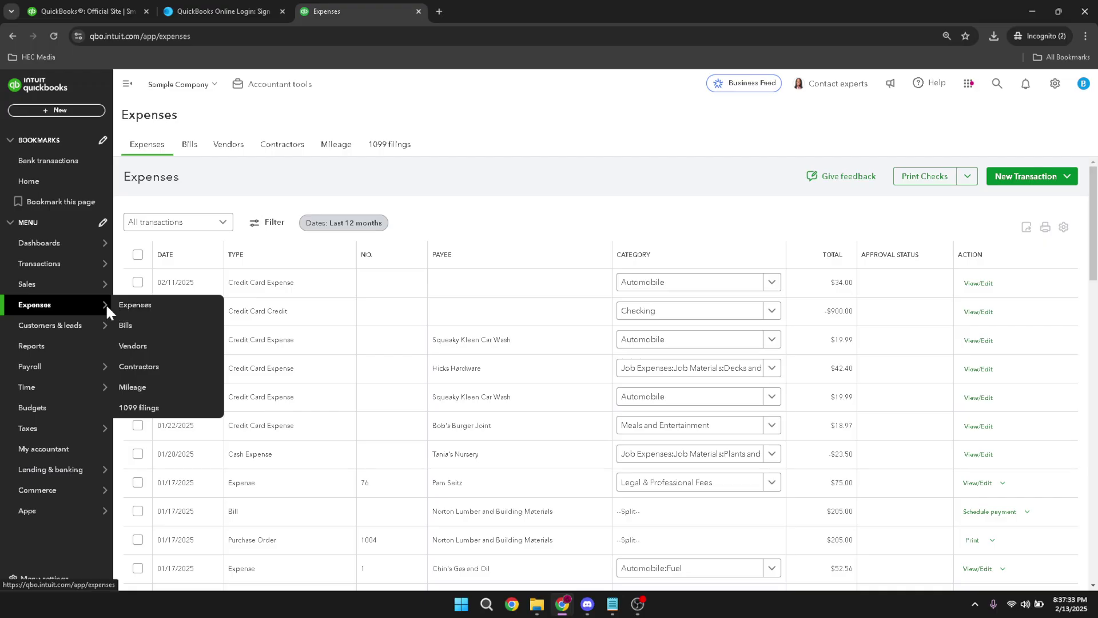
View the Customers & leads overview and its customer list
left_click(78, 330)
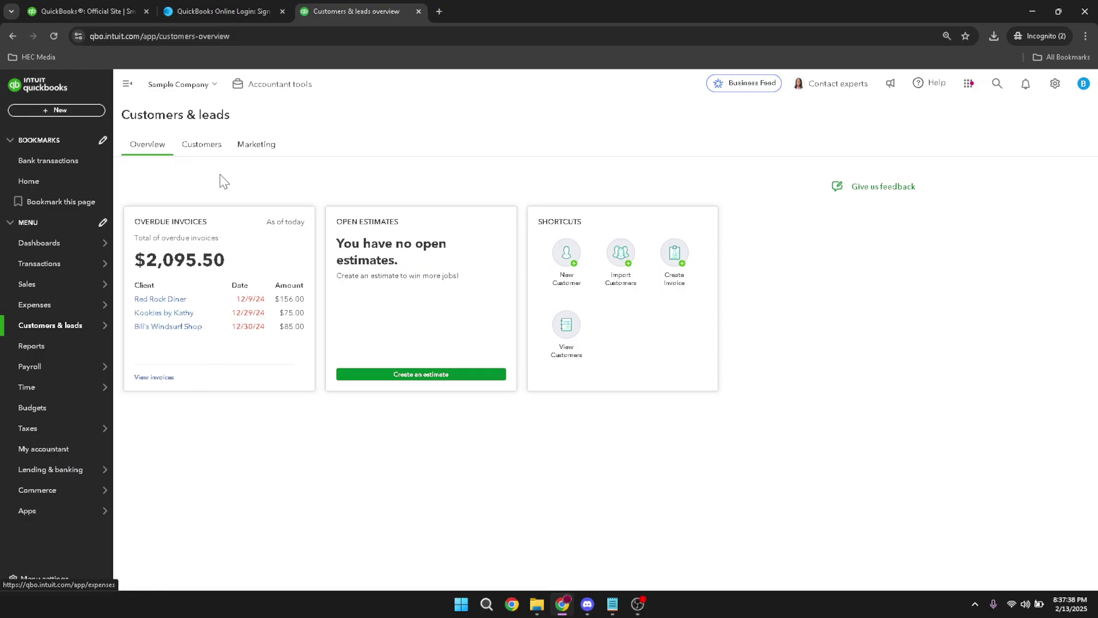
left_click(190, 144)
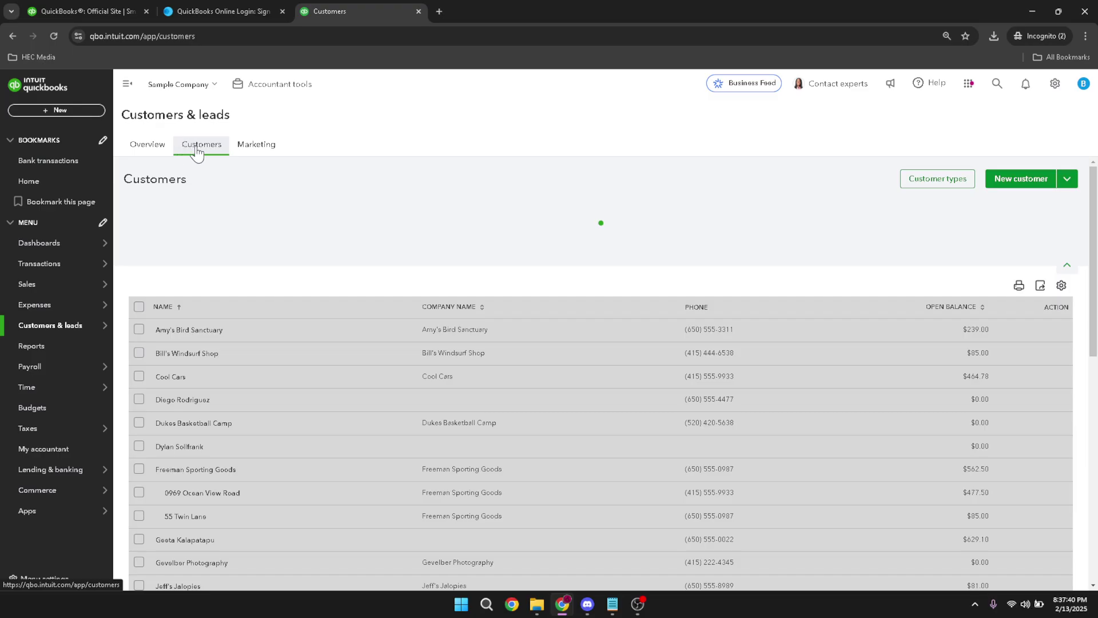
mouse_move(73, 337)
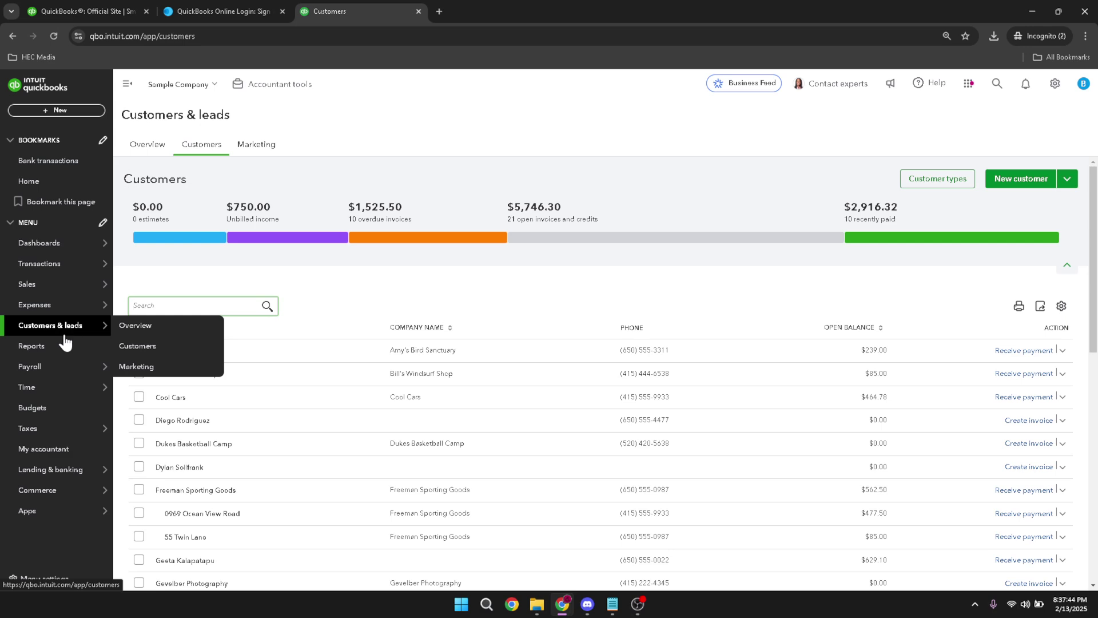
Browse the standard reports from Favorites down to the For my accountant group
left_click(57, 346)
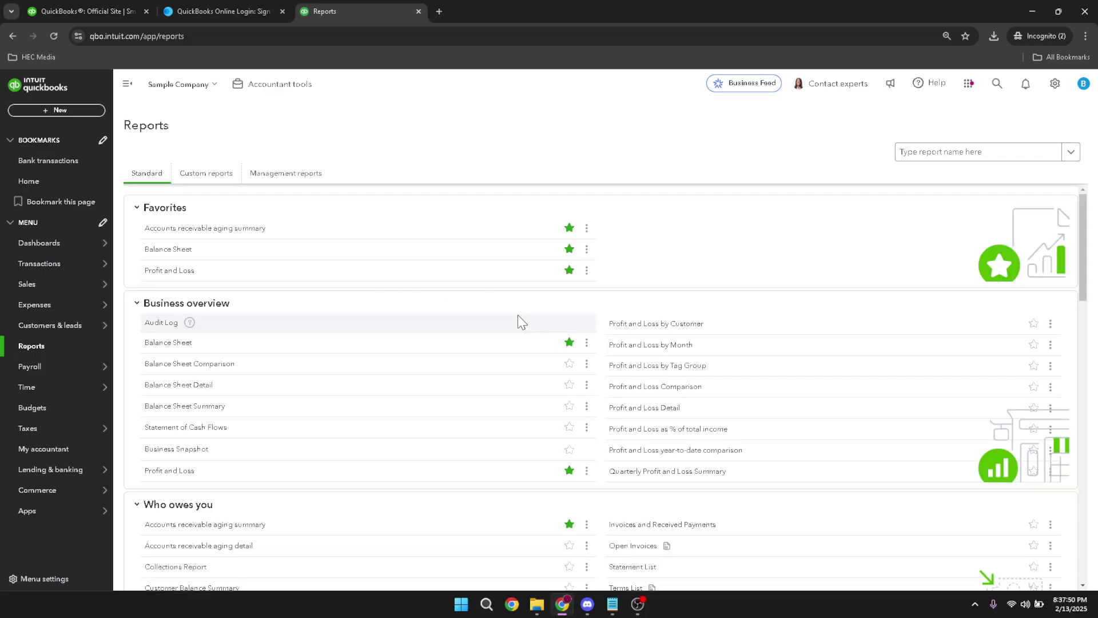
scroll(517, 315, "down", 2)
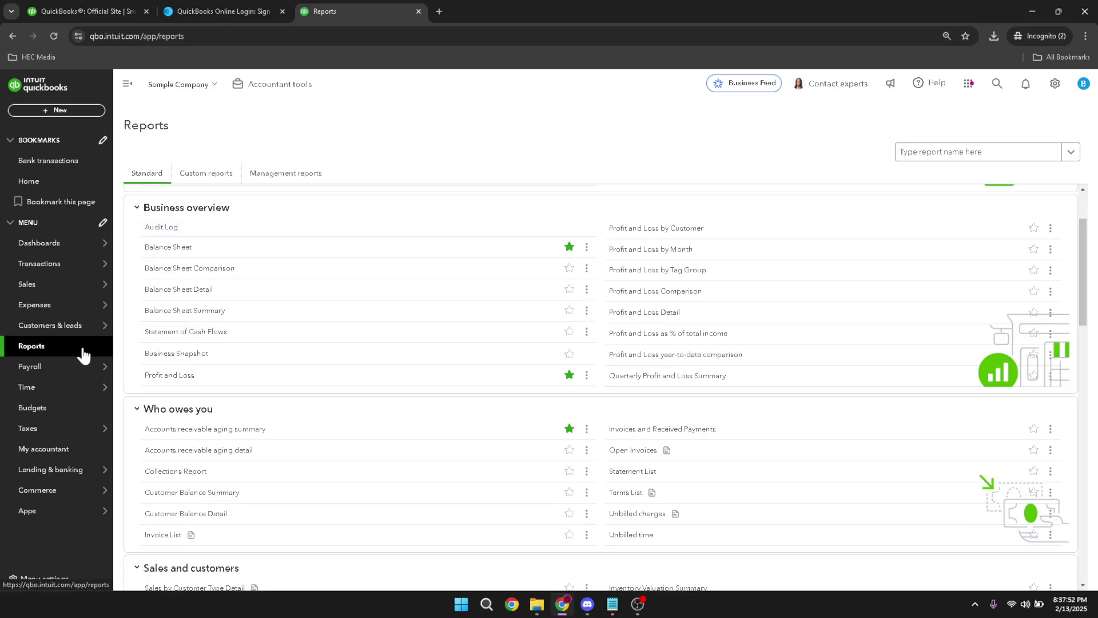
scroll(497, 380, "down", 5)
scroll(498, 382, "down", 2)
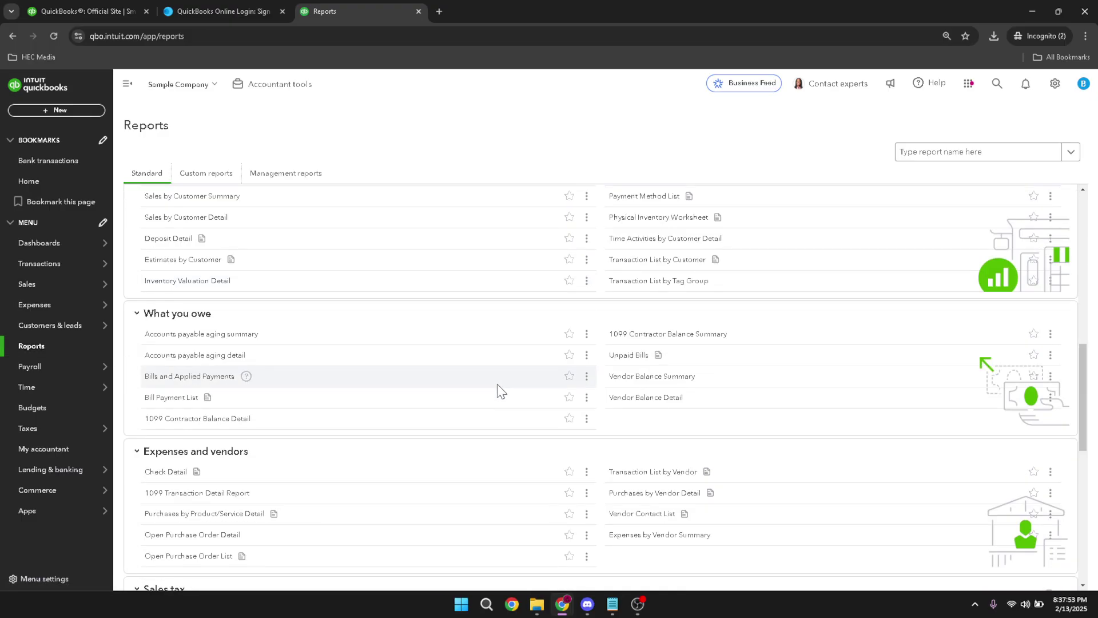
scroll(495, 388, "down", 5)
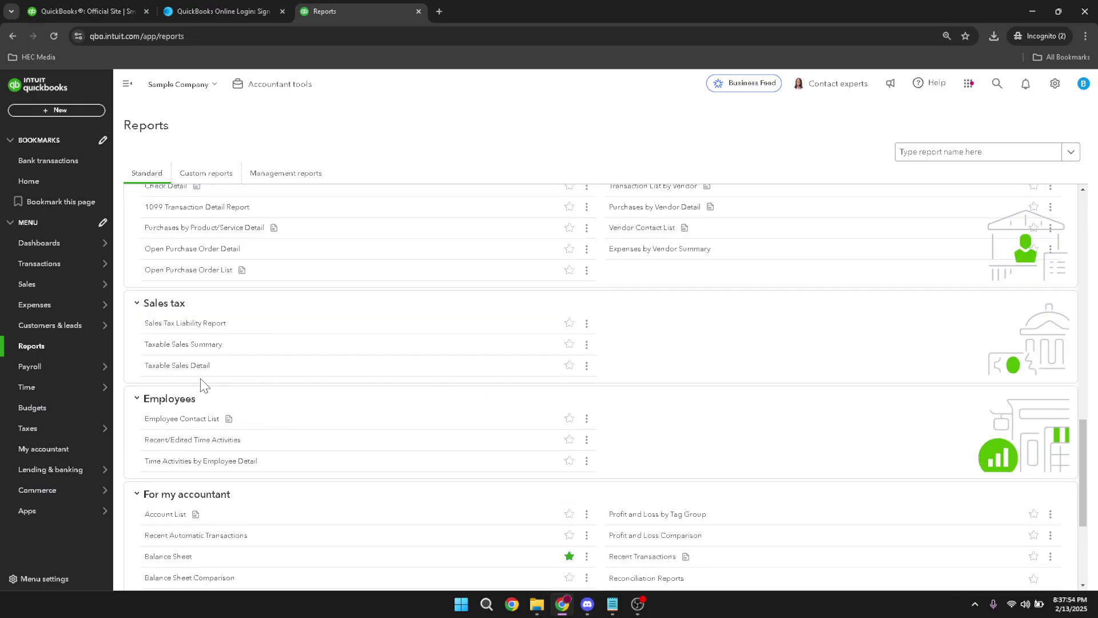
Open Payroll and try to view its employees and contractors pages
left_click(42, 366)
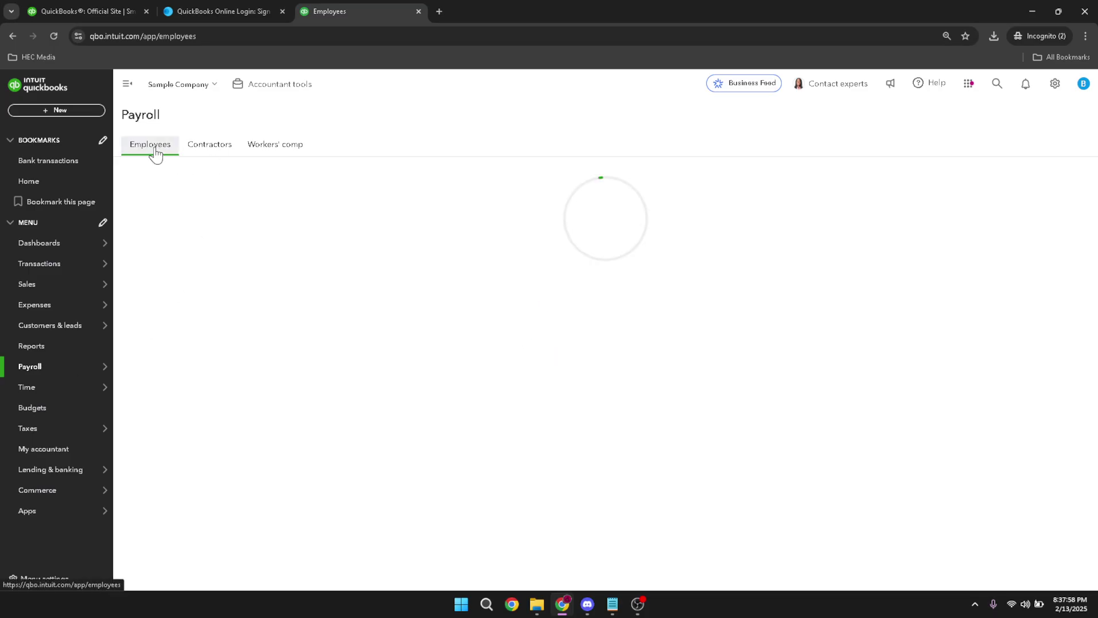
left_click(229, 154)
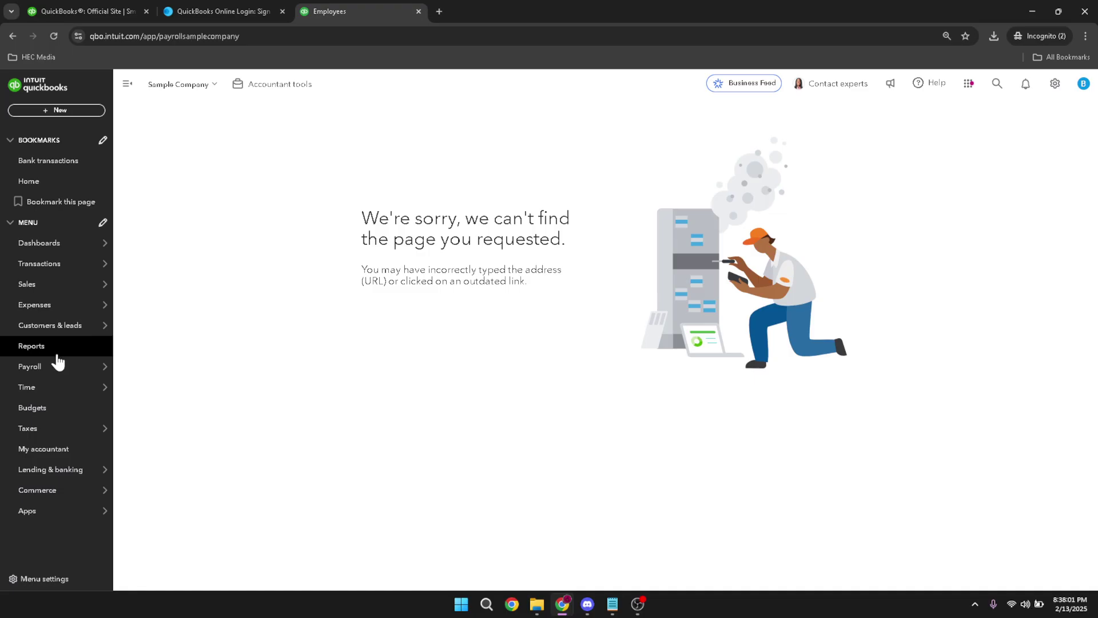
left_click(39, 367)
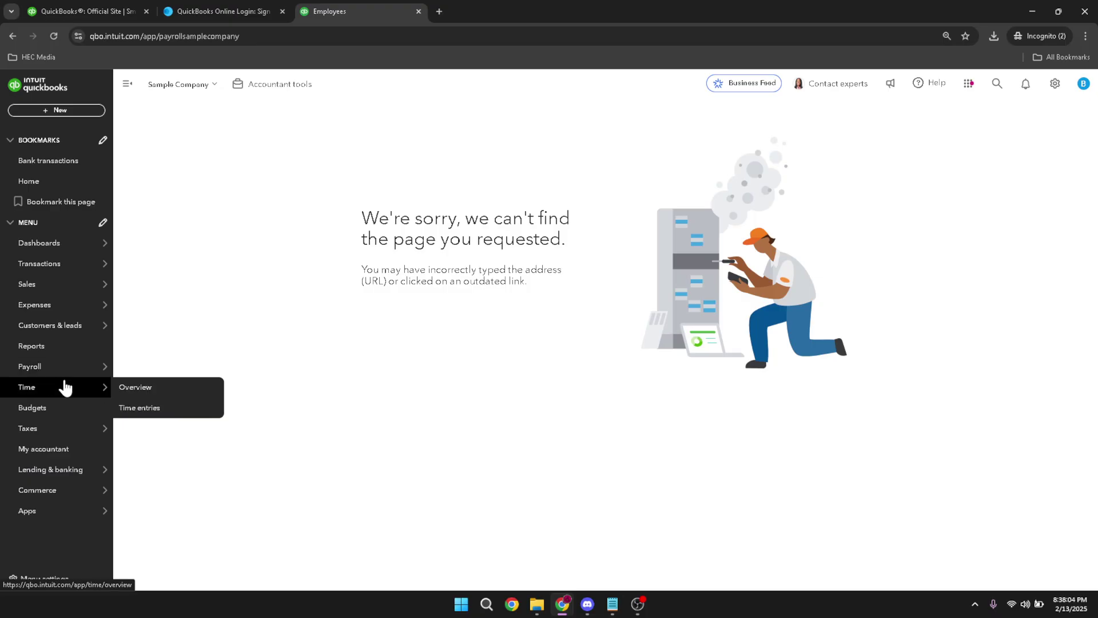
View the Time overview and time entries, and open the Budgets page
left_click(48, 391)
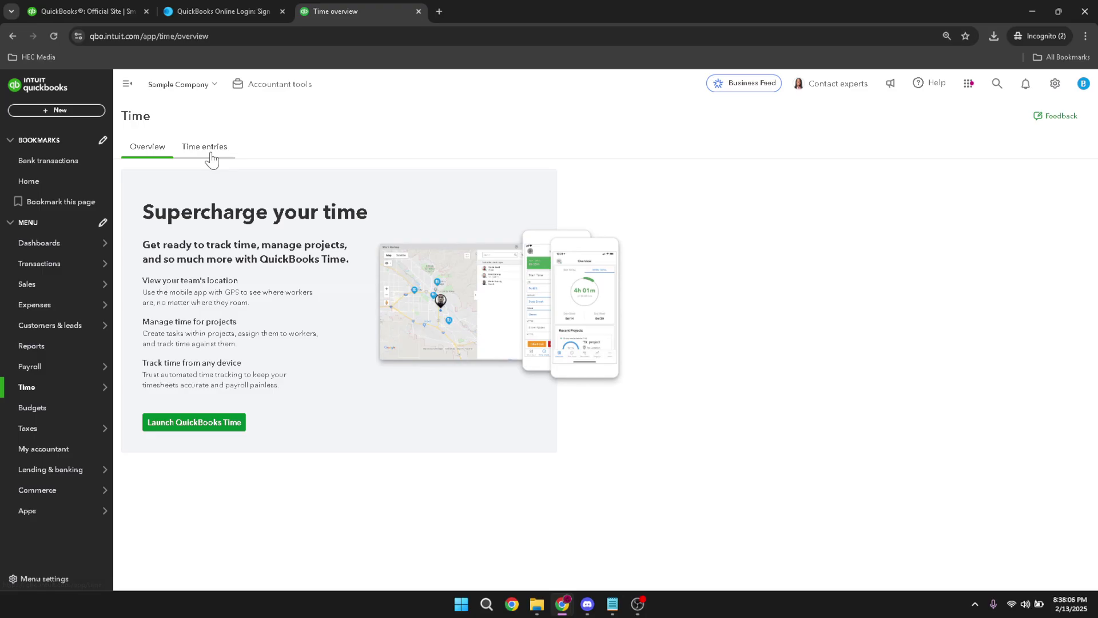
left_click(209, 150)
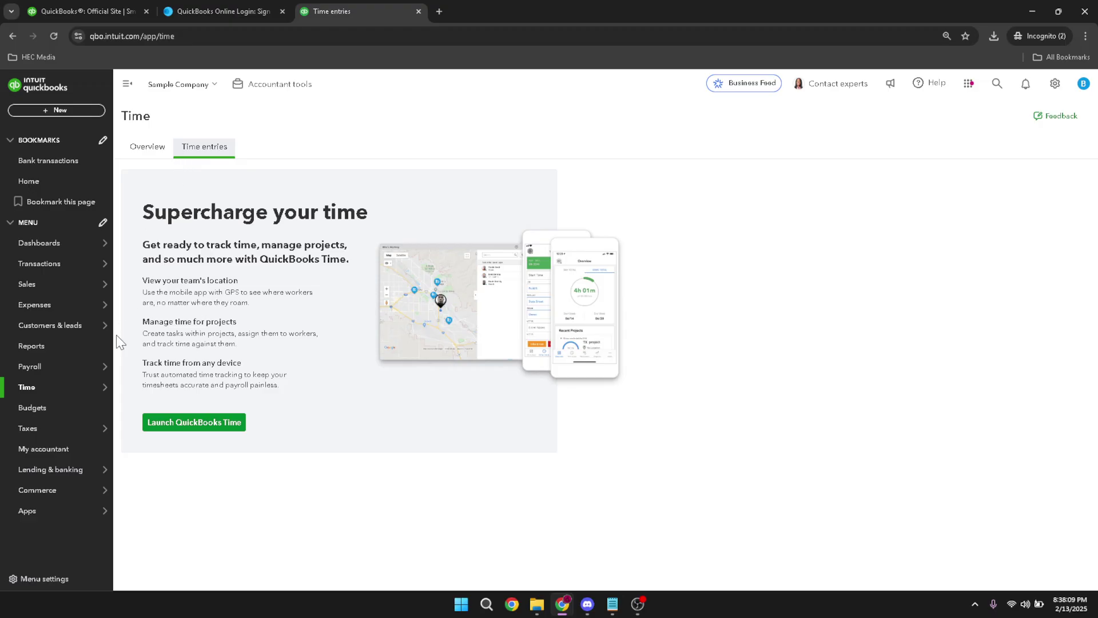
mouse_move(85, 395)
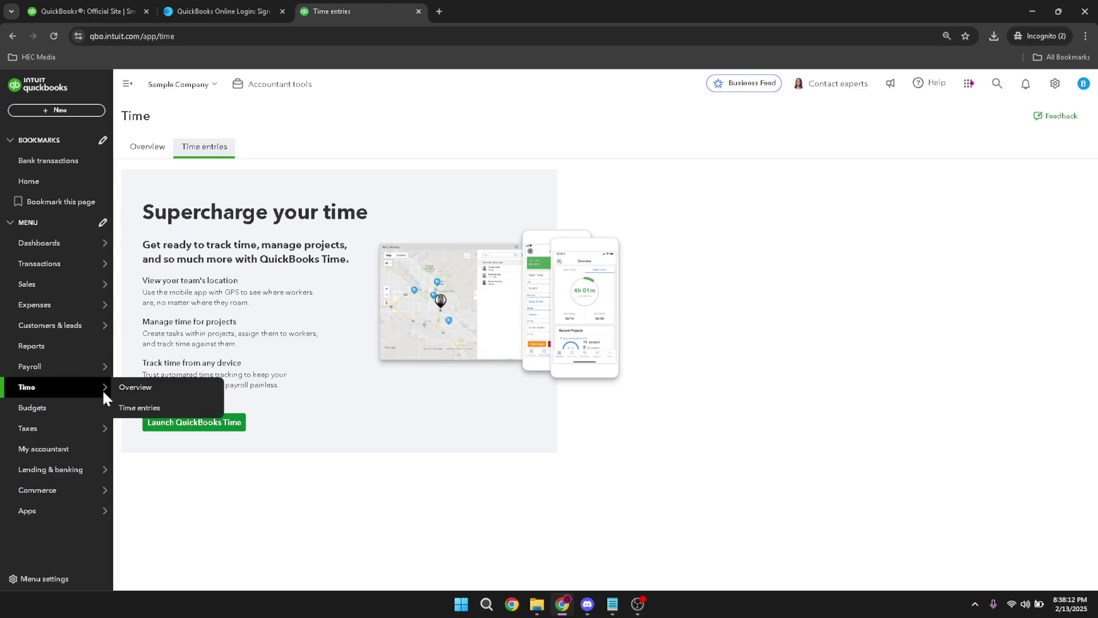
left_click(69, 419)
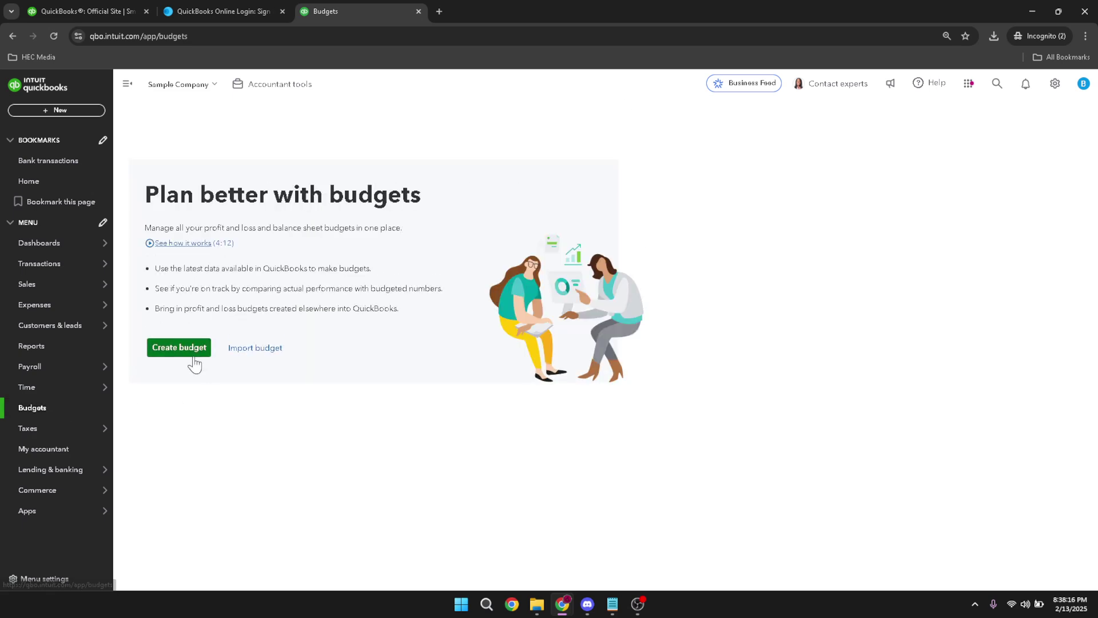
View the setup options for a new budget and close the form without creating one
left_click(178, 347)
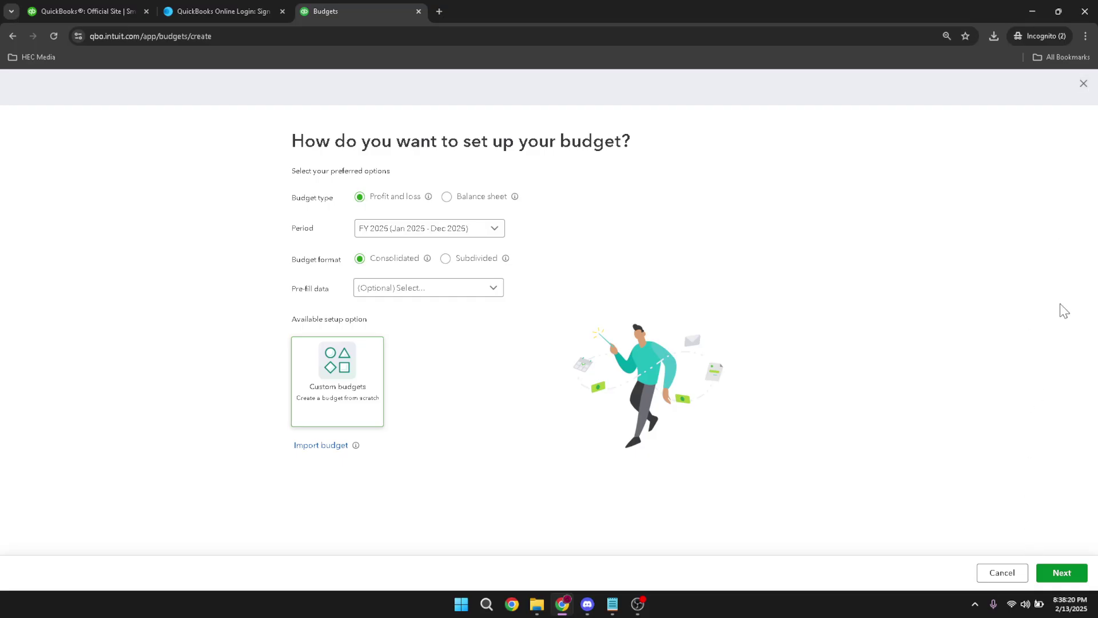
left_click(1084, 86)
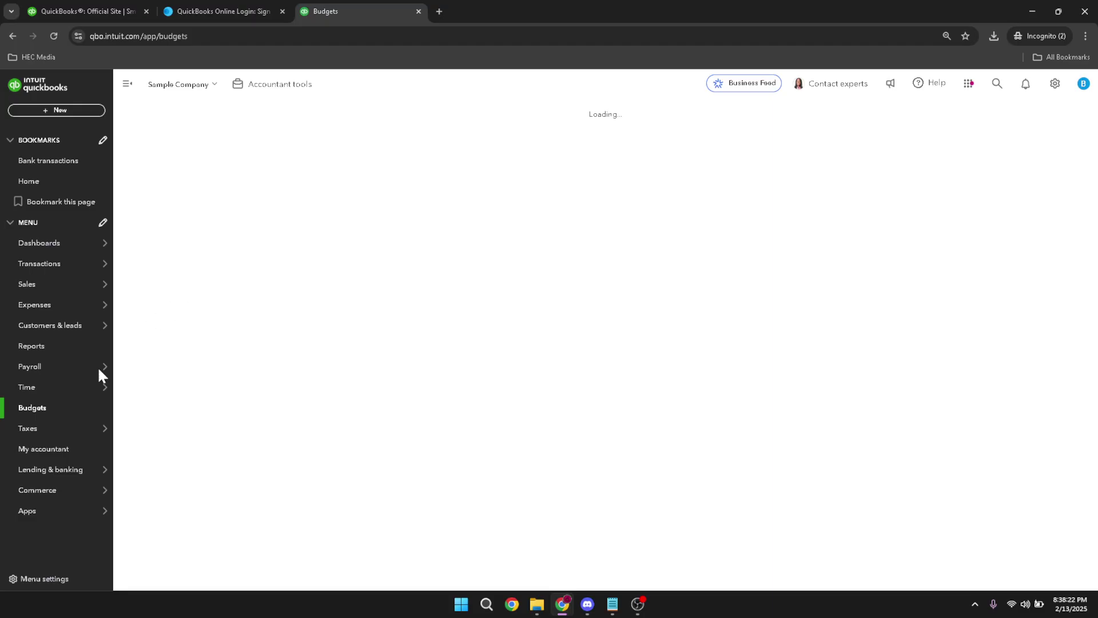
View the Sales tax, Income Tax and 1099 filings pages under Taxes, and go back to Sales tax
left_click(33, 430)
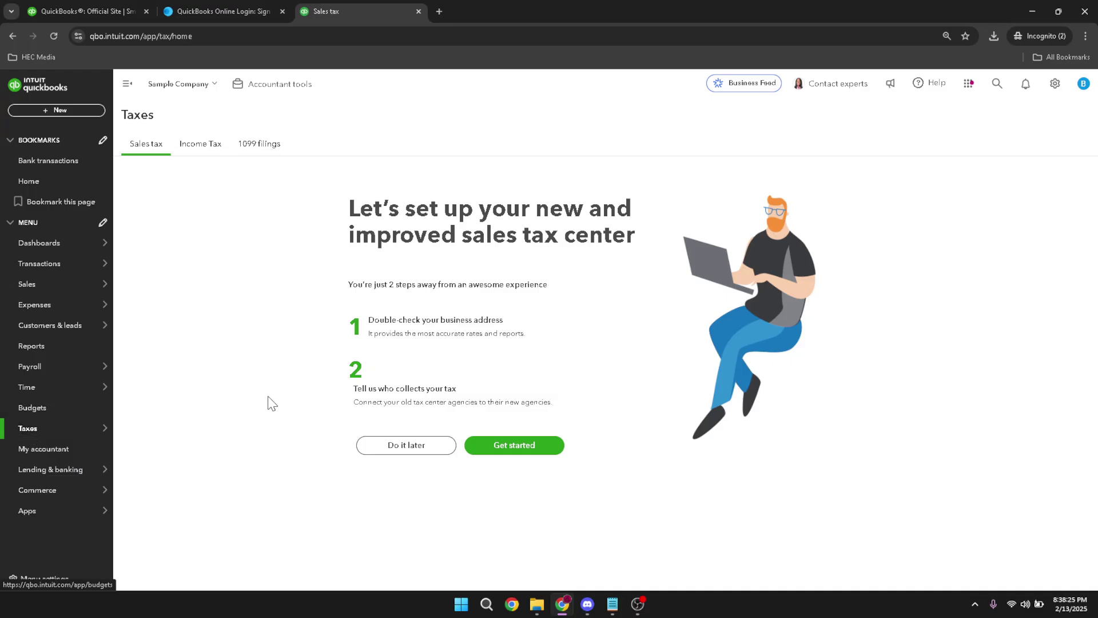
left_click(200, 149)
mouse_move(51, 437)
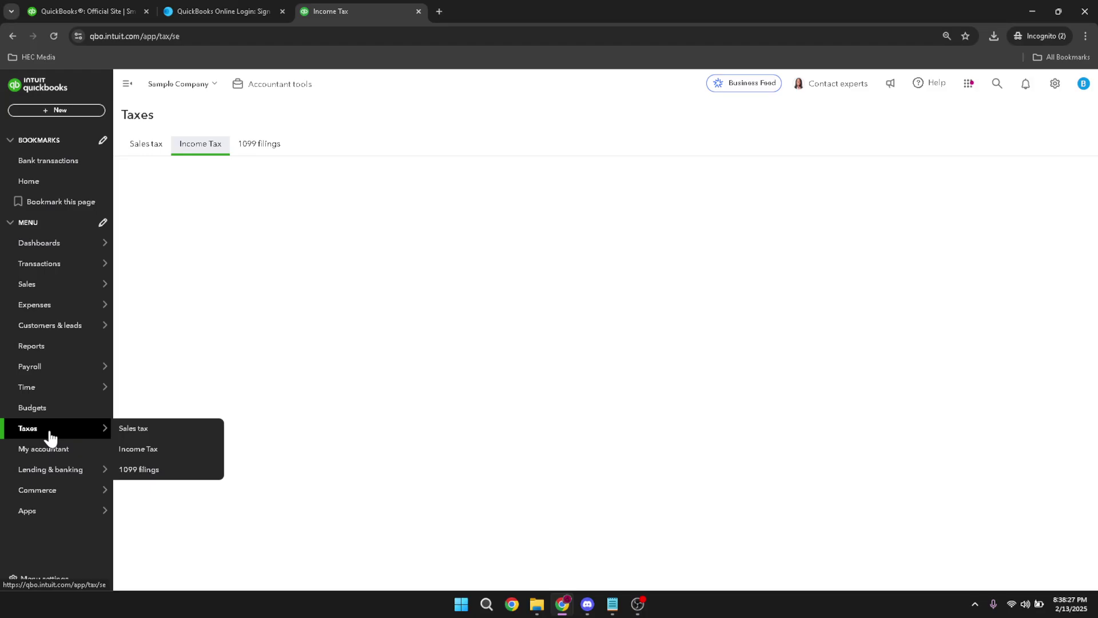
left_click(261, 149)
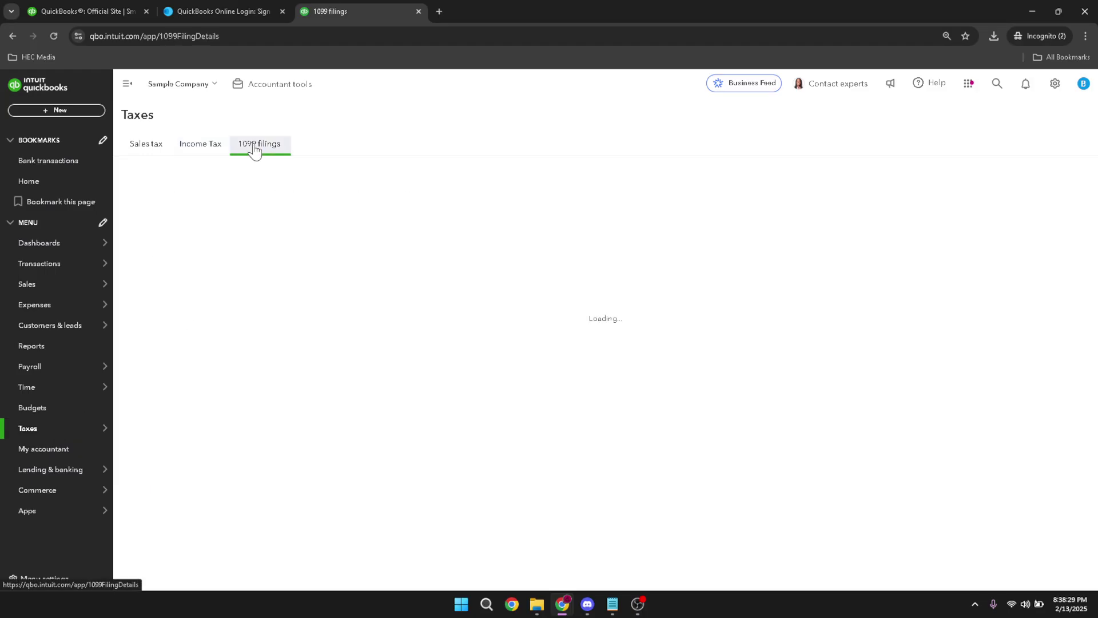
left_click(162, 154)
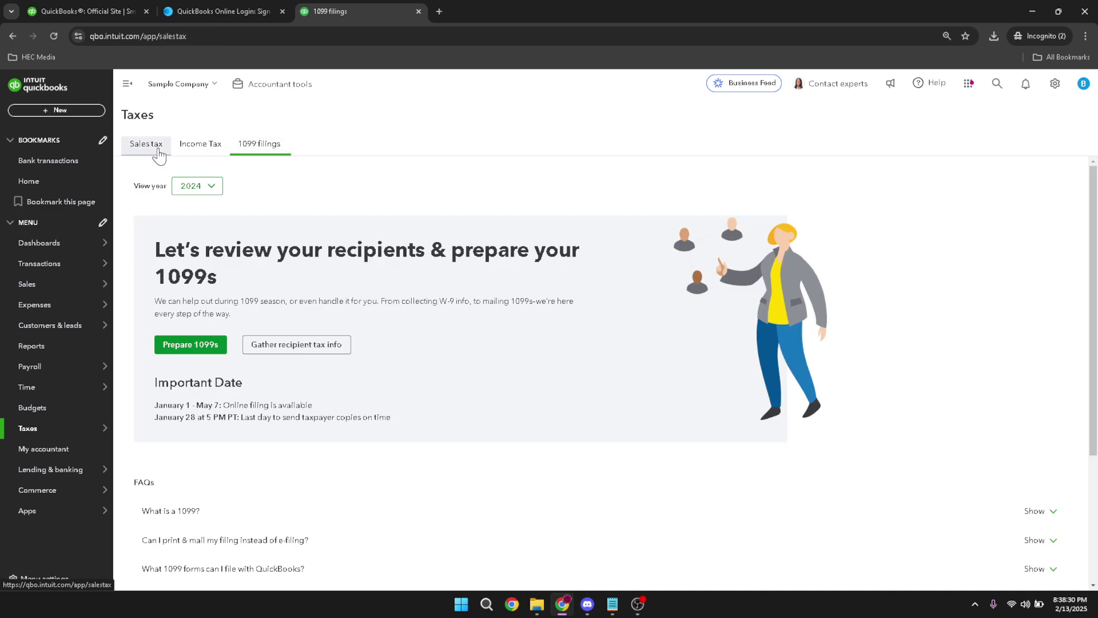
Try to view the My accountant page, and look over the term loan offers under Lending & banking
left_click(39, 455)
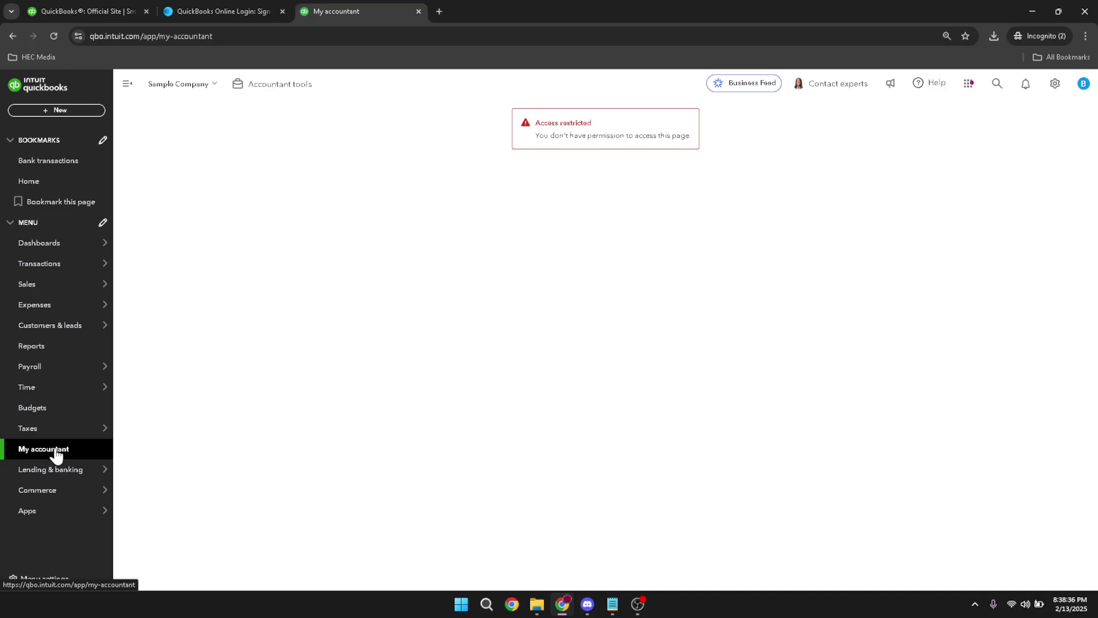
mouse_move(56, 469)
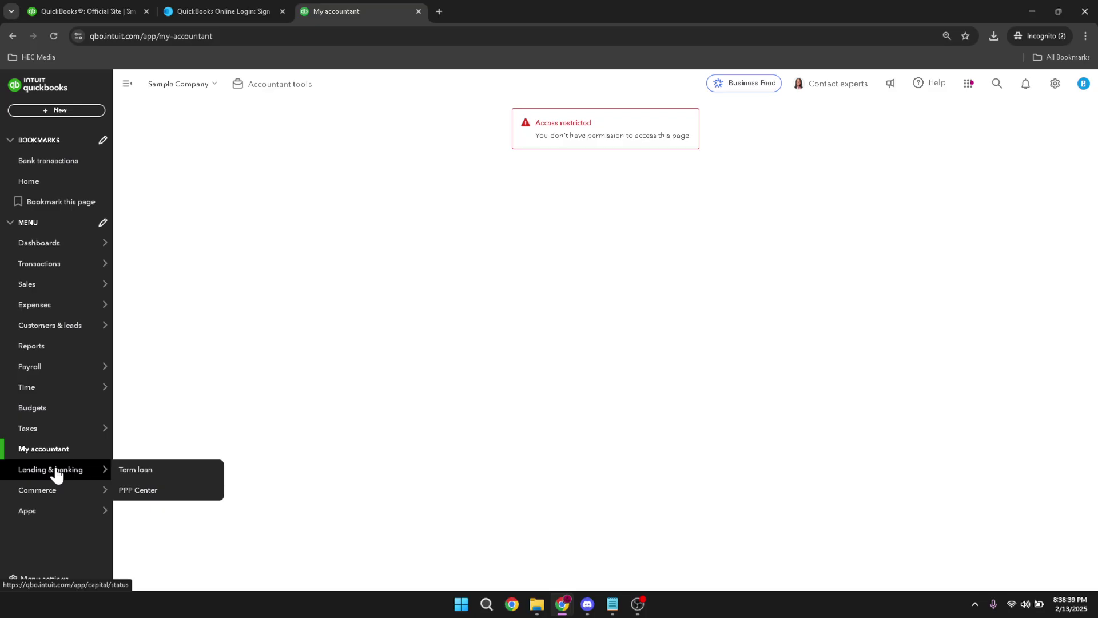
left_click(57, 470)
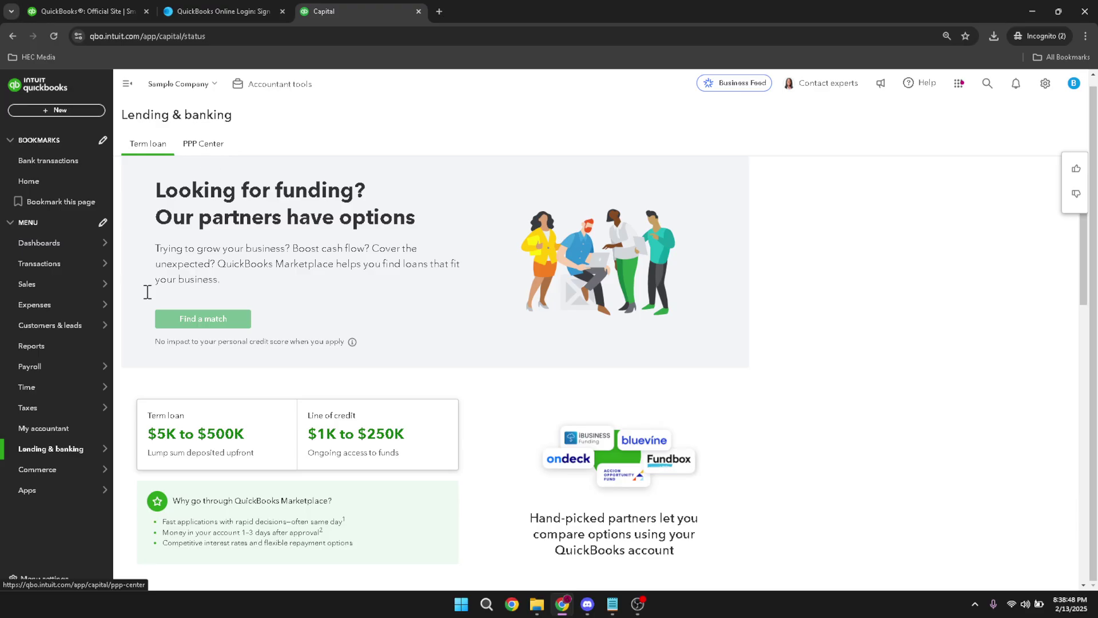
View the Commerce overview and the Apps overview
left_click(30, 471)
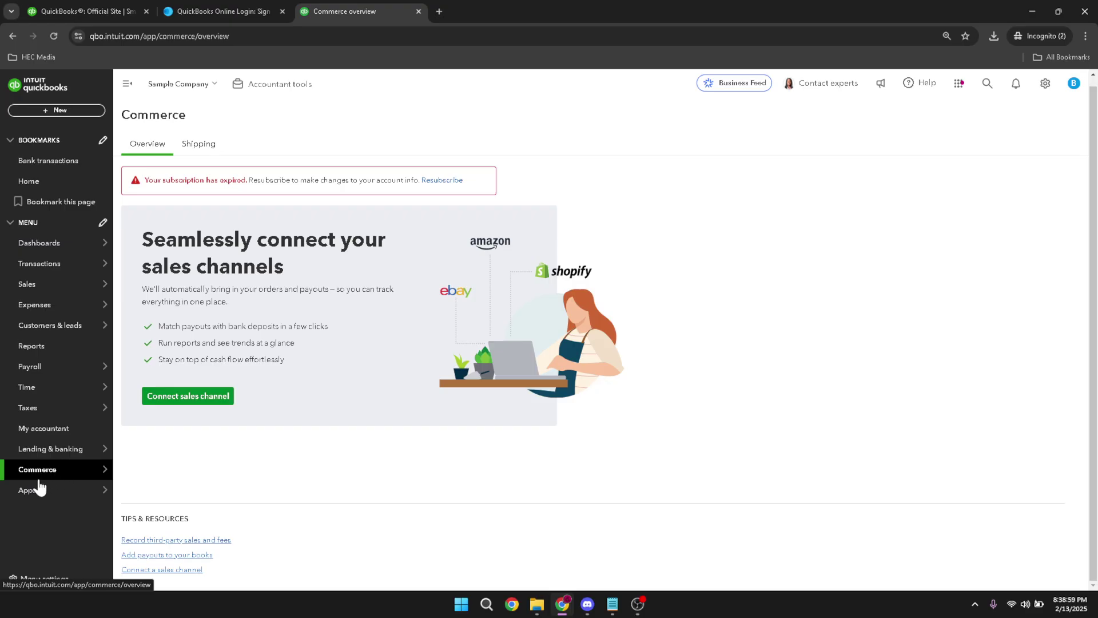
left_click(36, 491)
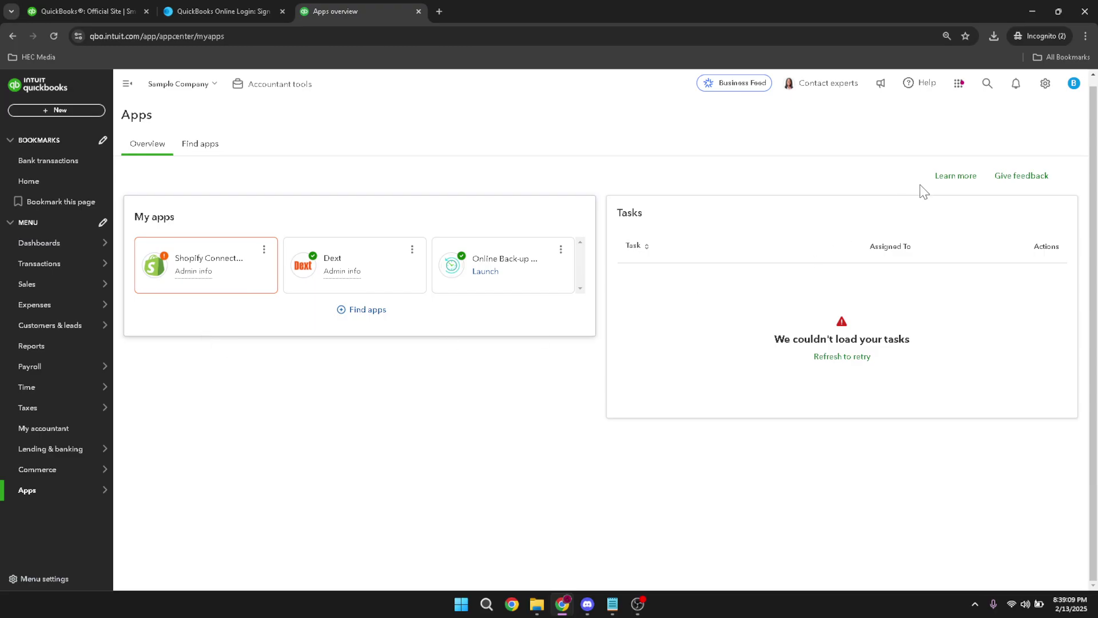
Look over the company settings options and the account profile options, and close them
left_click(1049, 91)
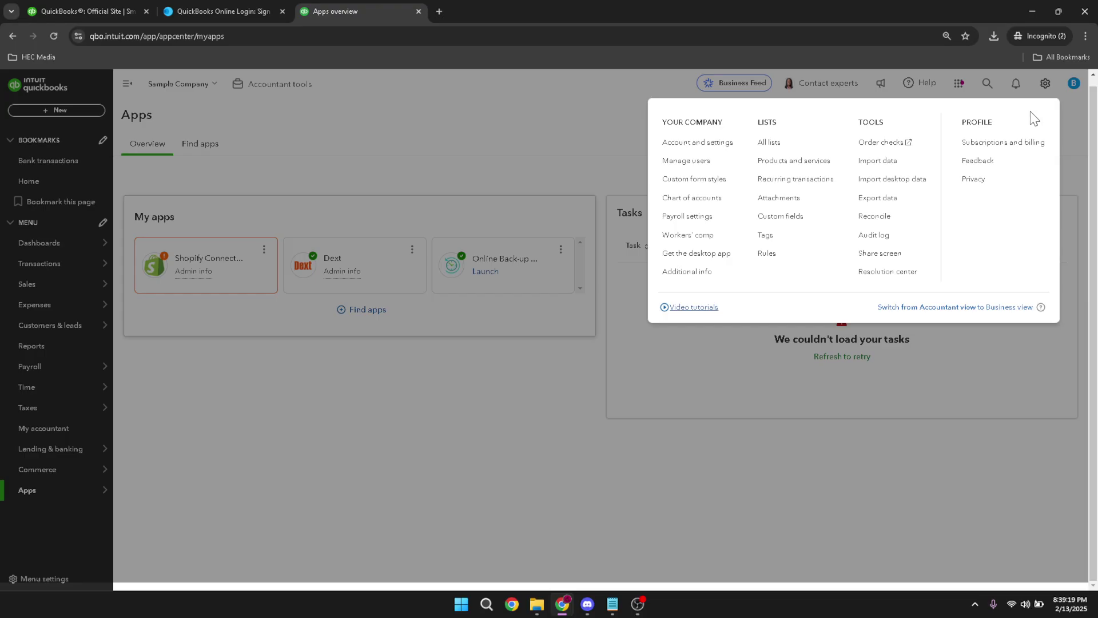
left_click(1074, 93)
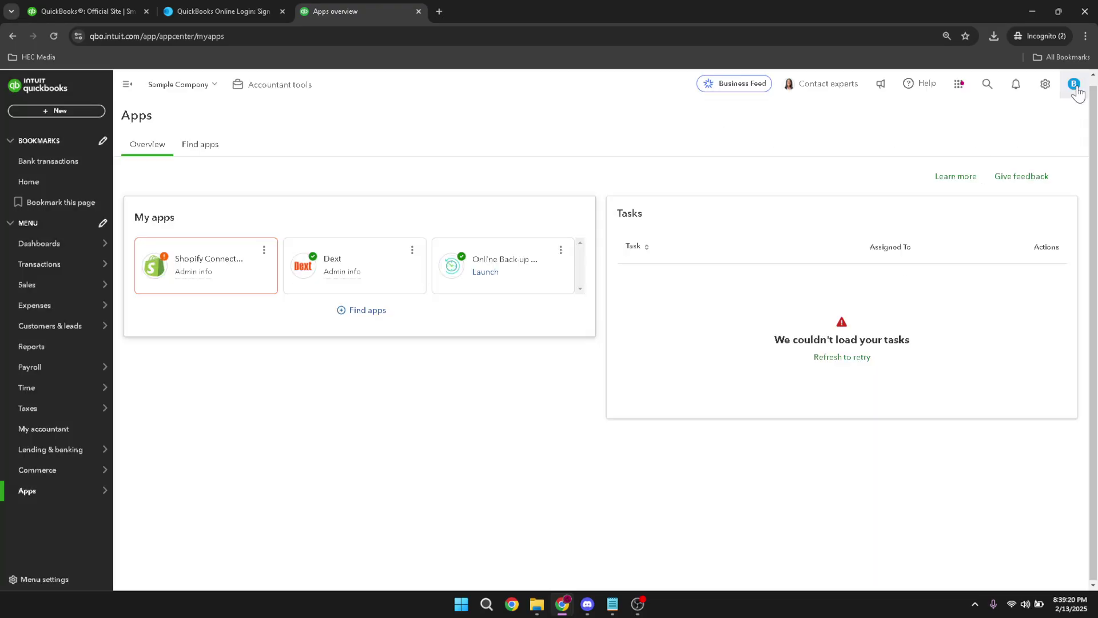
left_click(1075, 87)
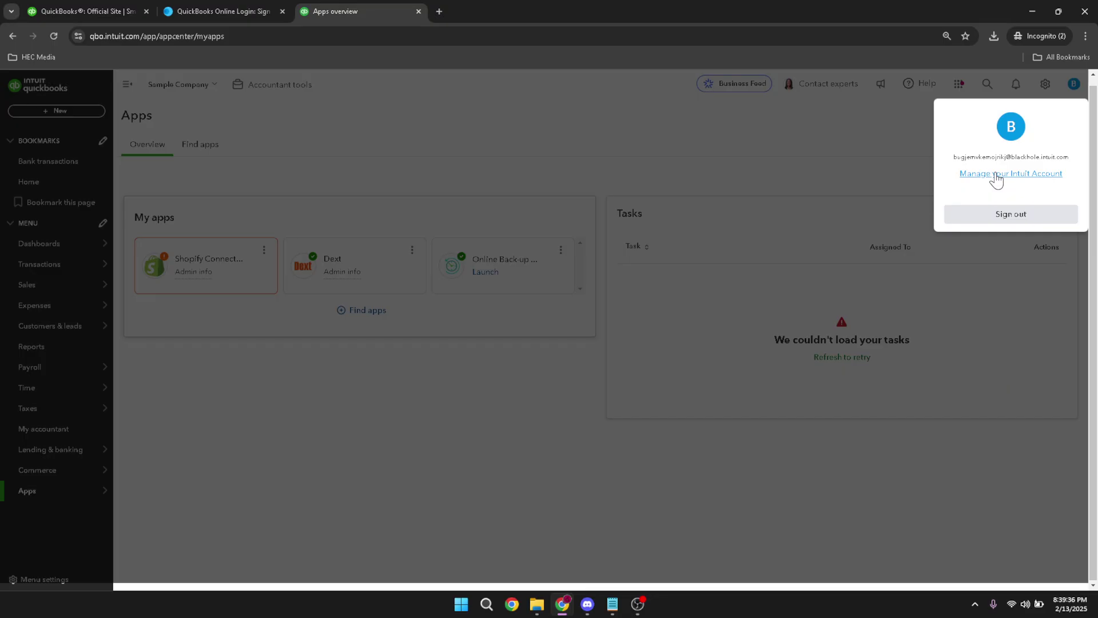
left_click(445, 441)
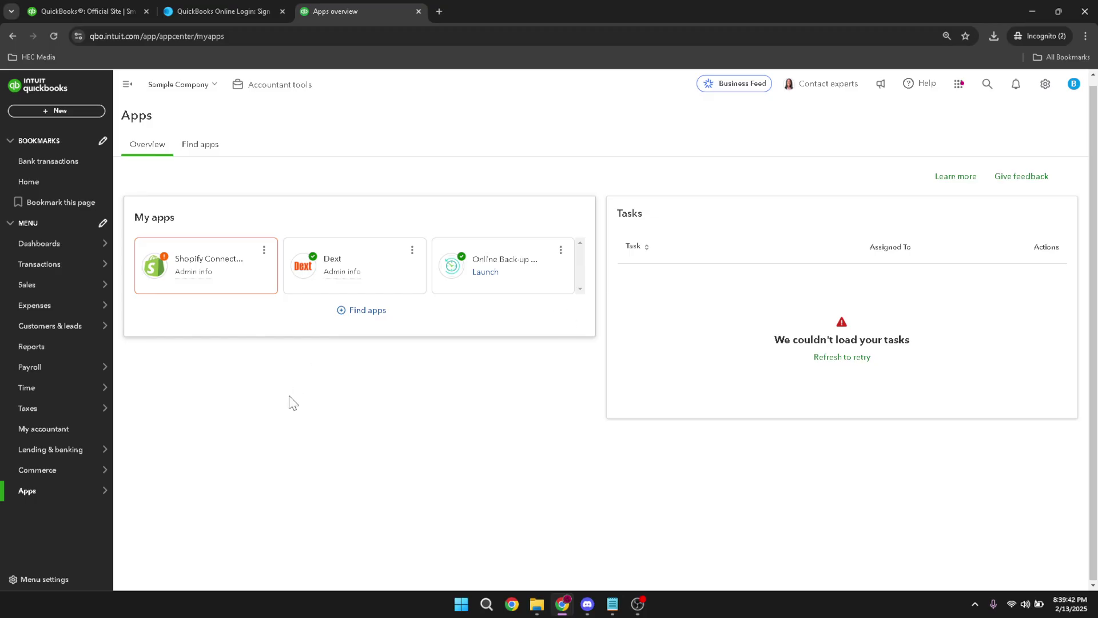
Return to the Home page of the company's dashboards
mouse_move(82, 264)
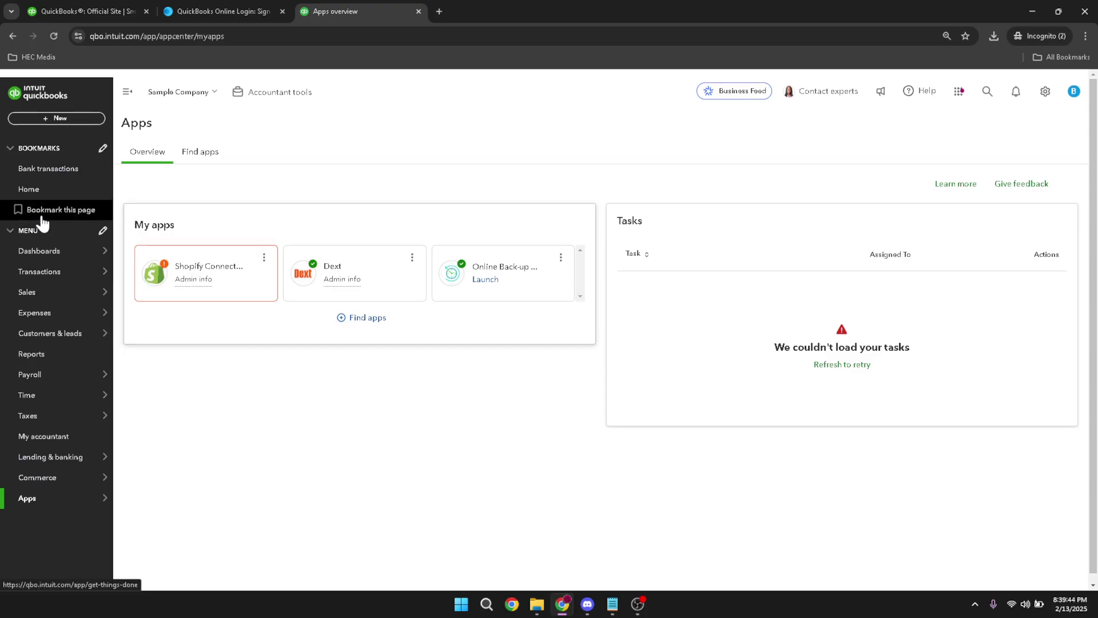
left_click(44, 254)
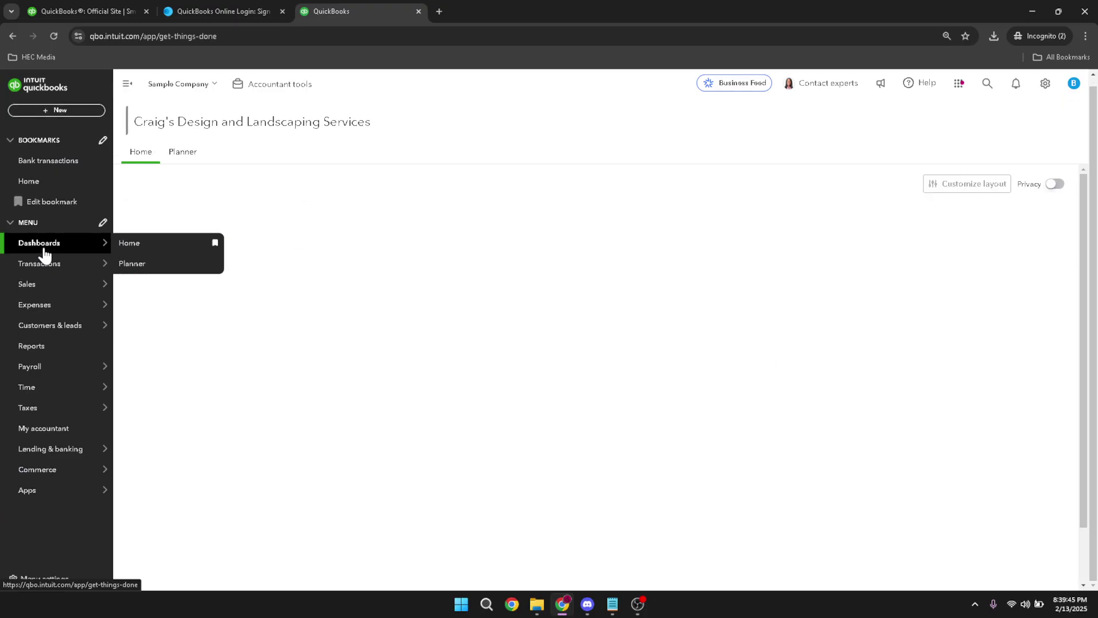